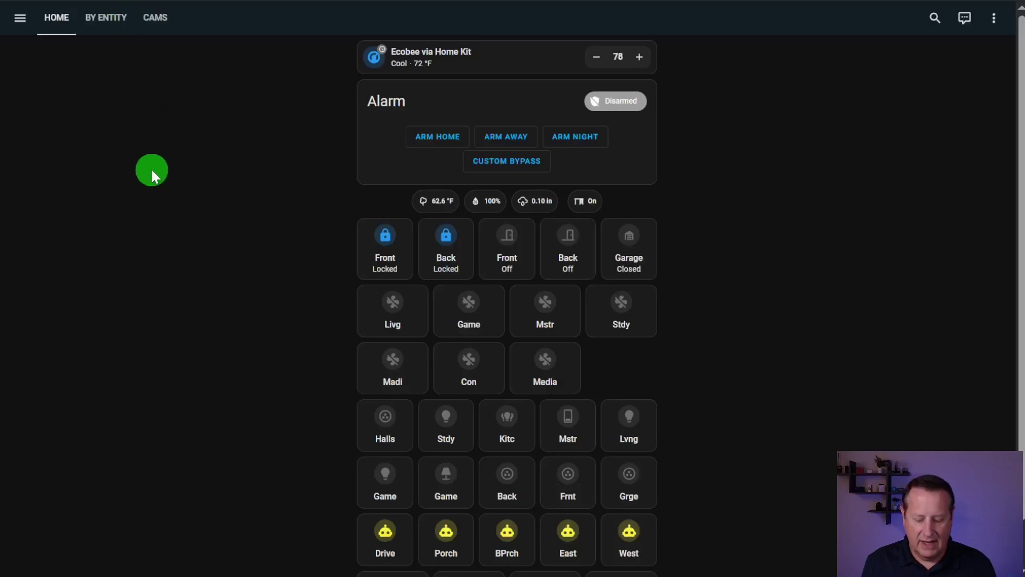
Open the Frigate integration's details page from the list of integrations
text(cint)
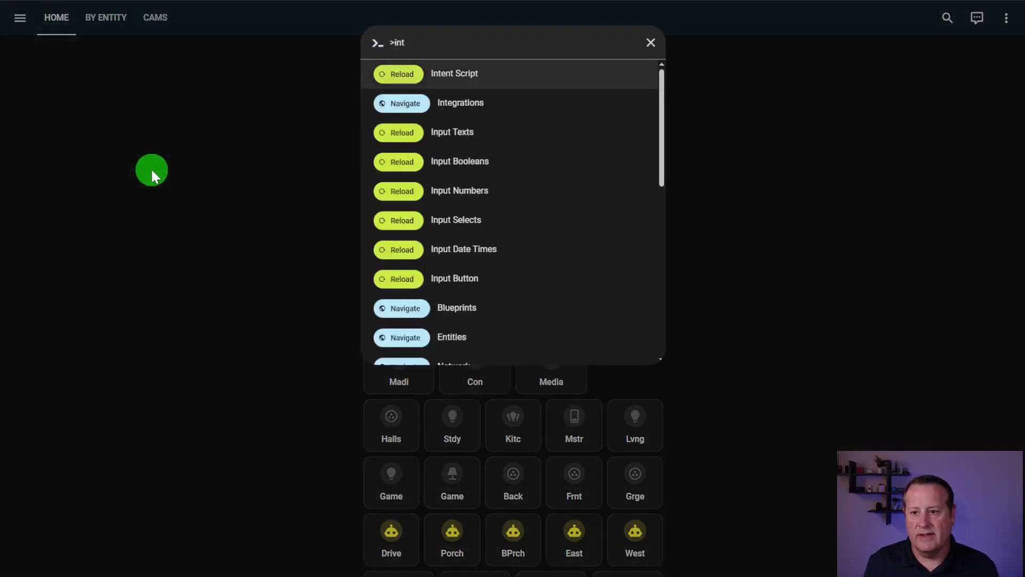
key(Down)
key(Return)
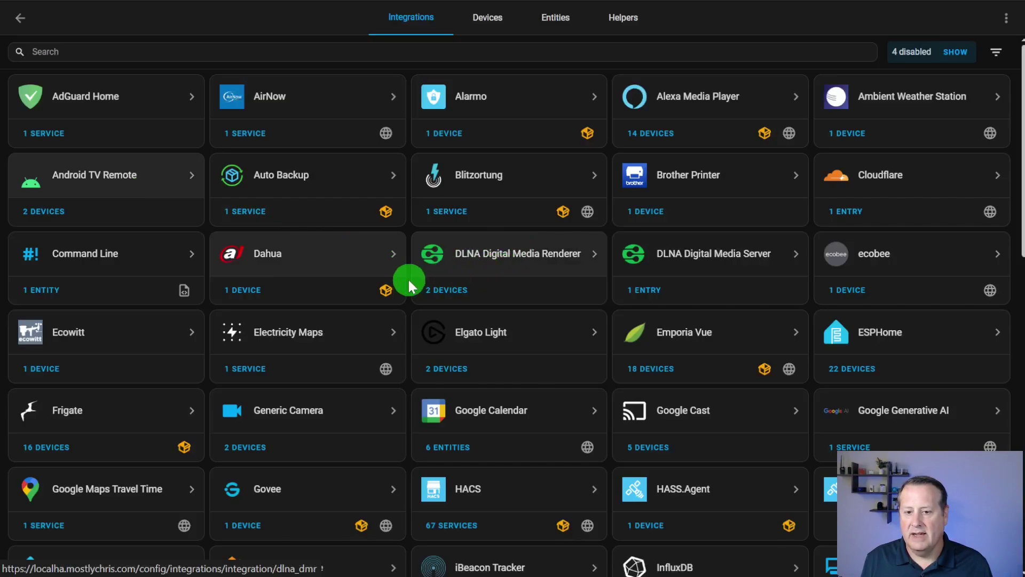
click(93, 419)
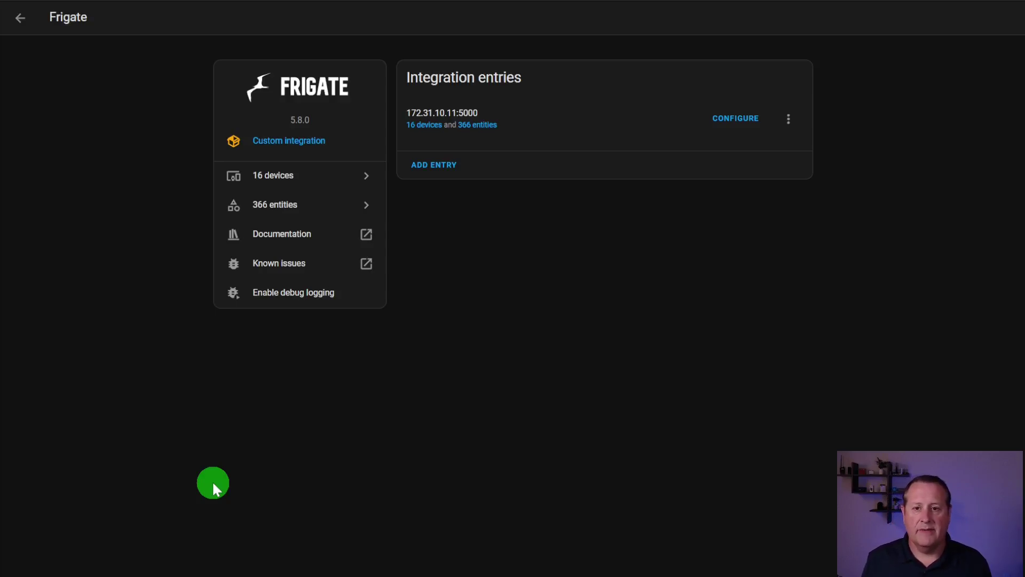
Go to the automations list and create a new automation from scratch
text(cauto)
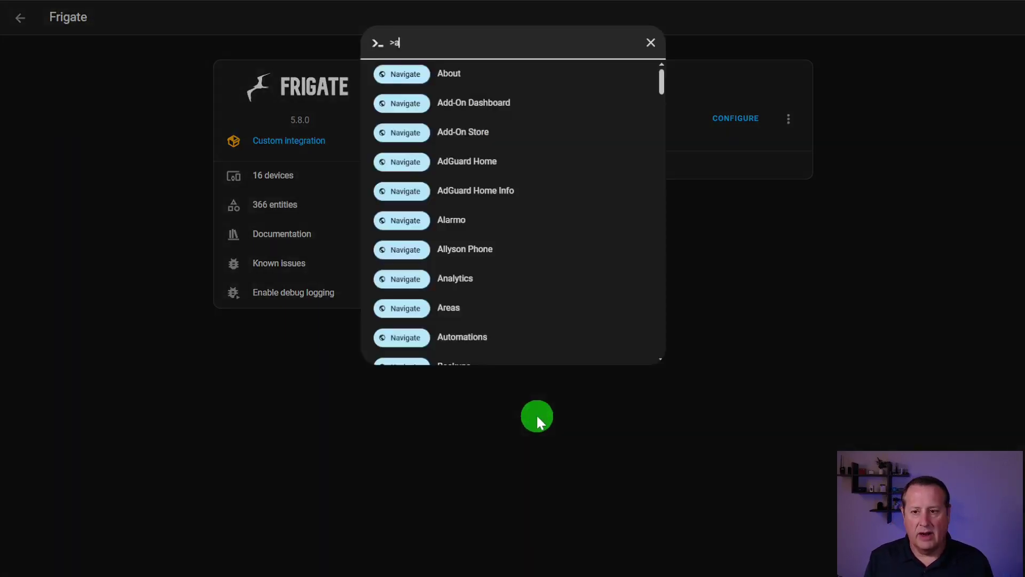
key(Down)
key(Down)
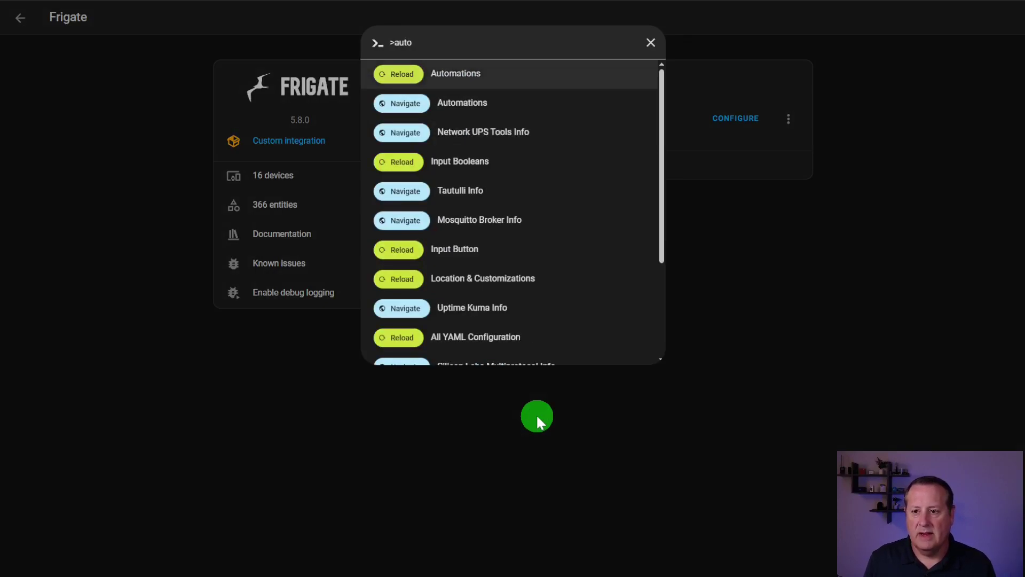
key(Return)
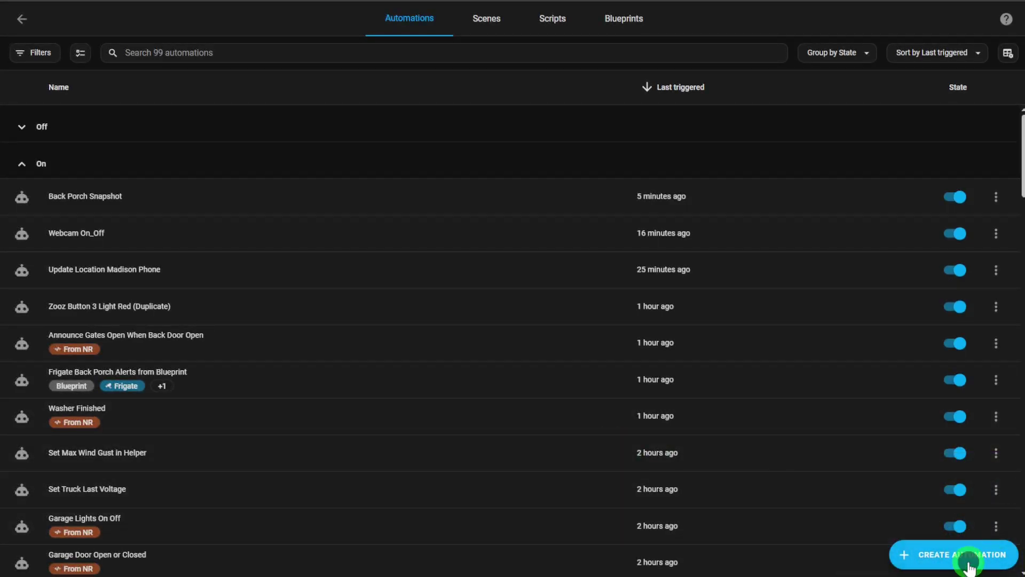
click(973, 553)
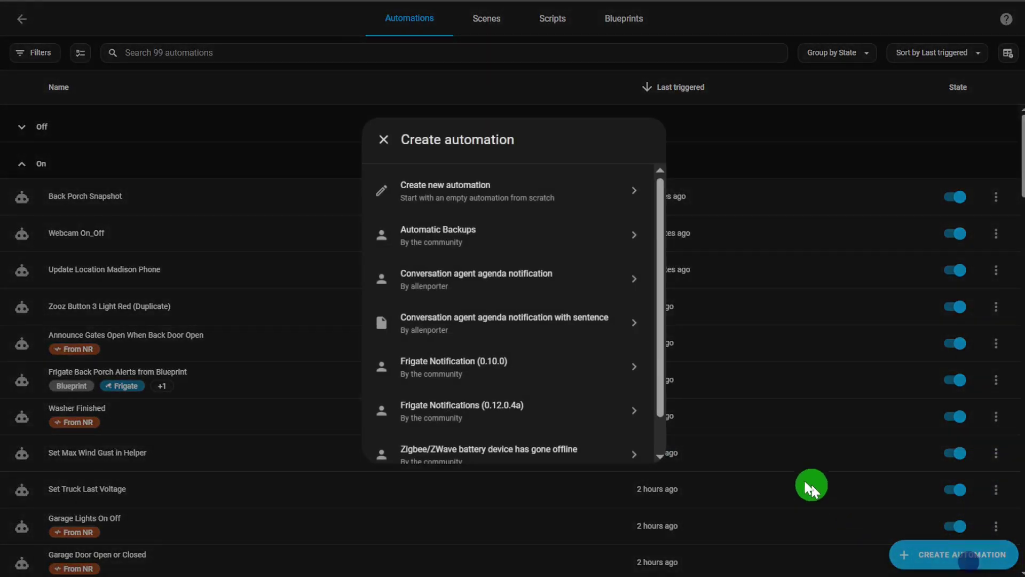
click(484, 200)
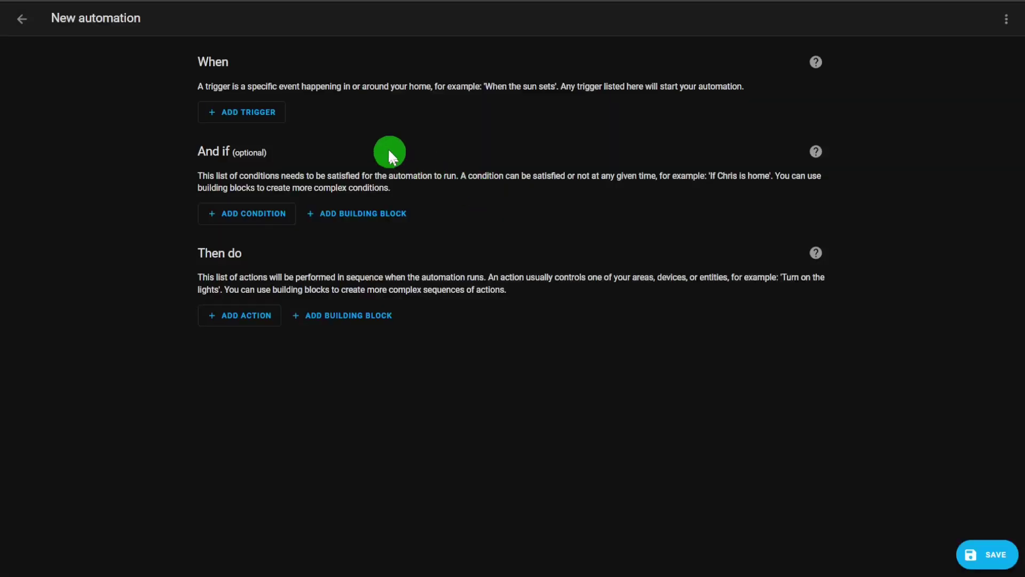
Add a time pattern trigger with the minutes set to /5
click(252, 115)
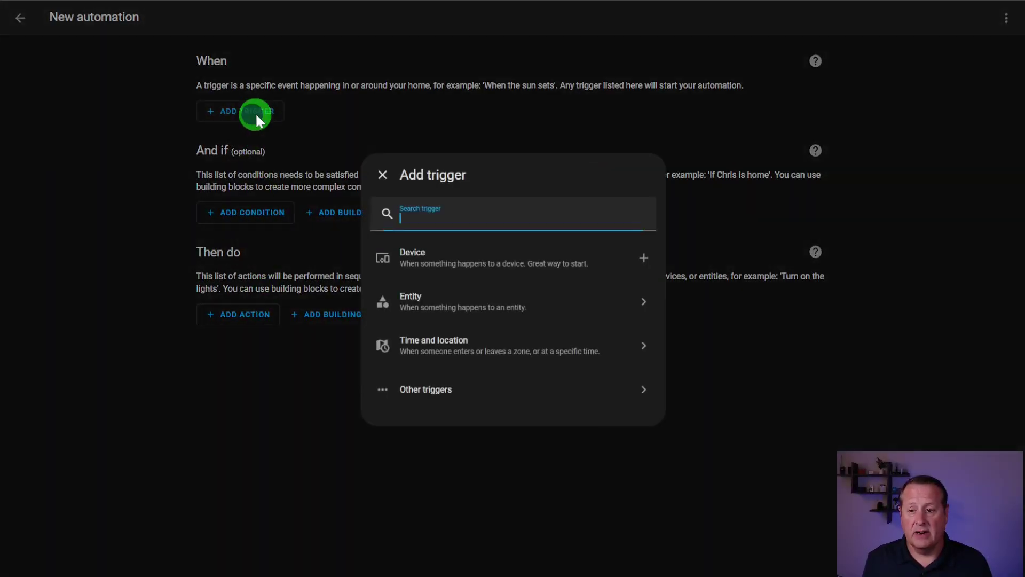
click(495, 350)
click(486, 383)
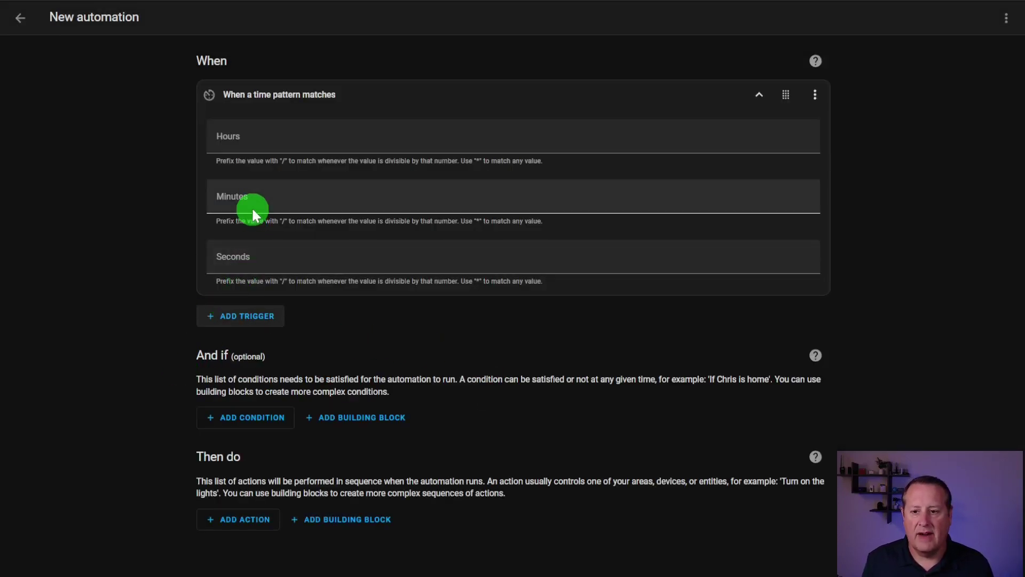
click(273, 199)
text(/5)
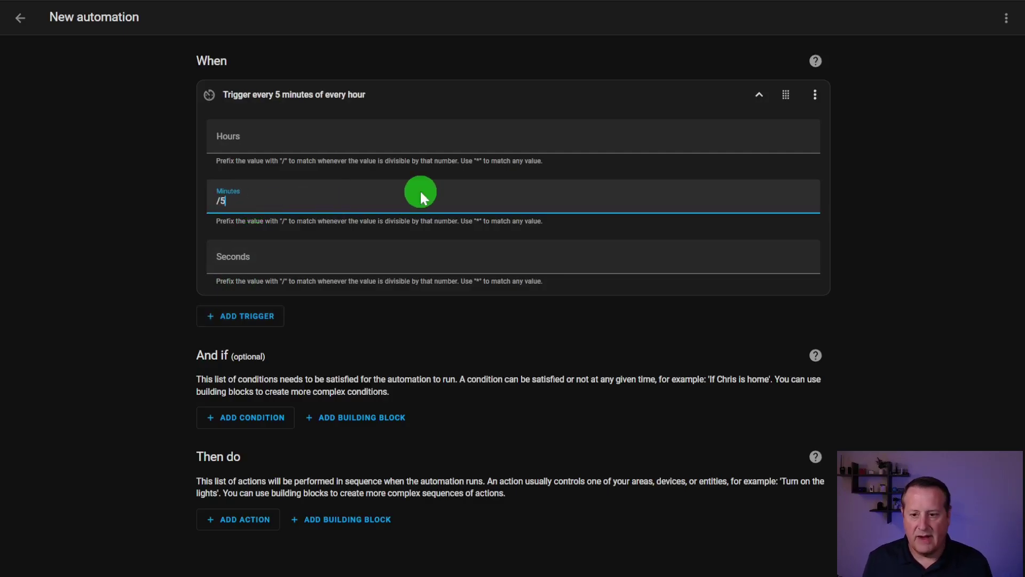
key(Tab)
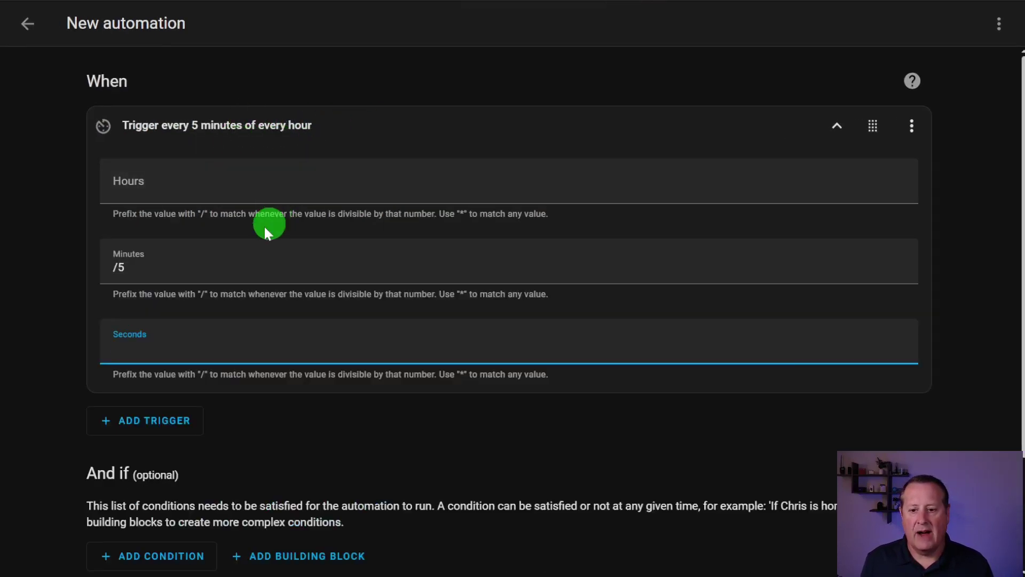
Try /1 as the time pattern's minutes value and restore it to /5
click(213, 260)
key(BackSpace)
text(1)
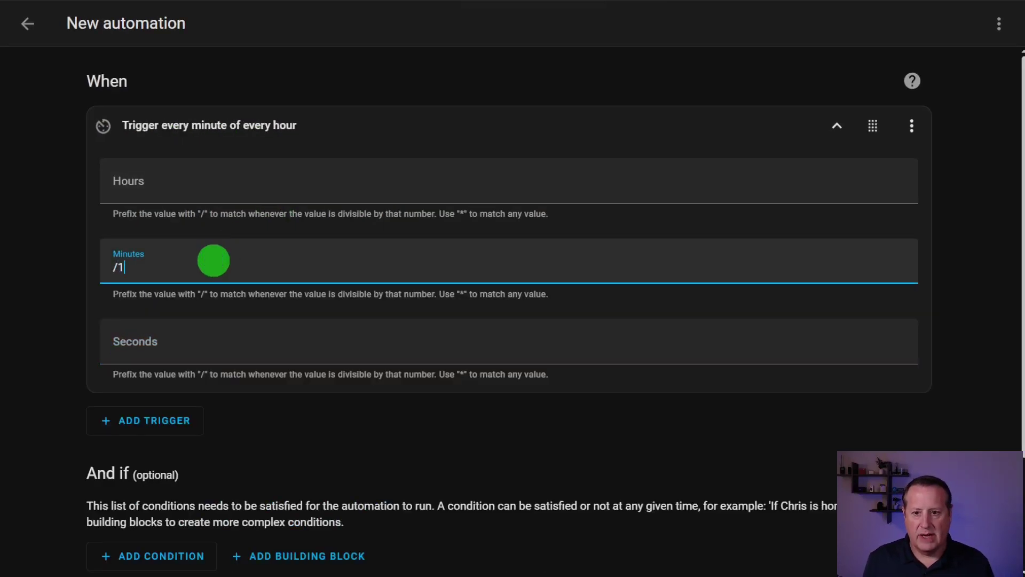
key(BackSpace)
text(5)
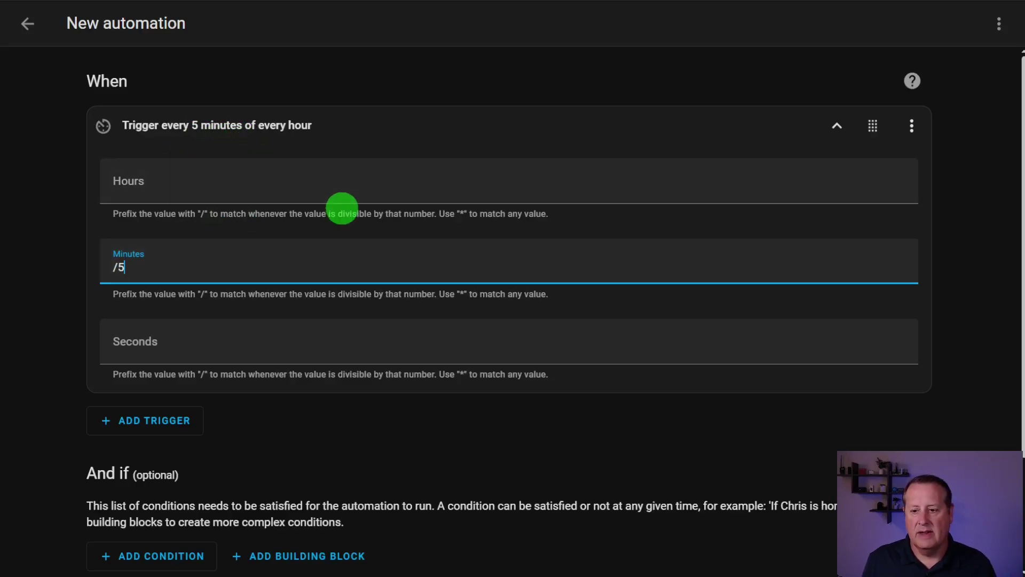
Add a Camera: Take snapshot action that targets the Back Porch camera entity
scroll(342, 207, down, 3)
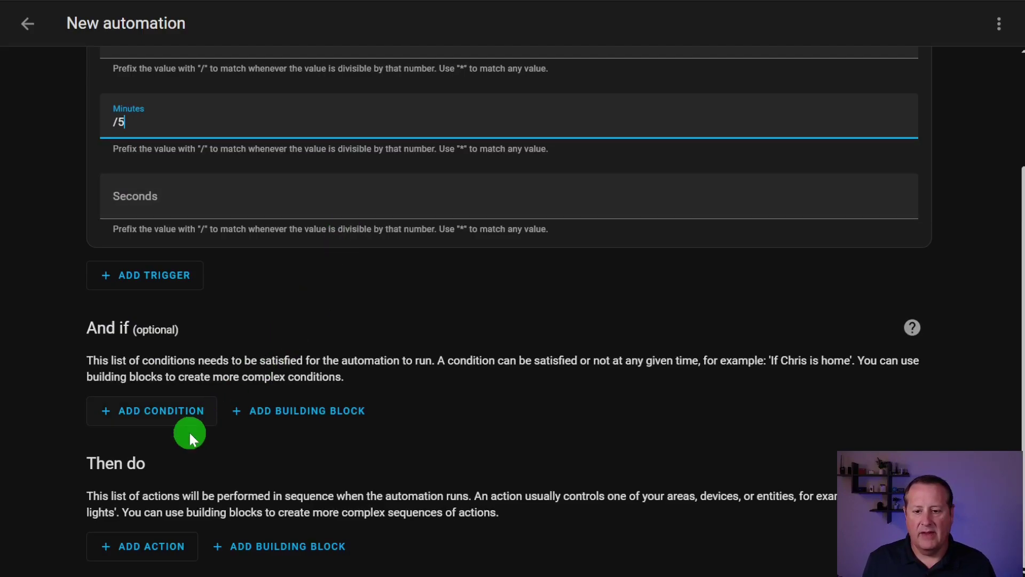
click(143, 546)
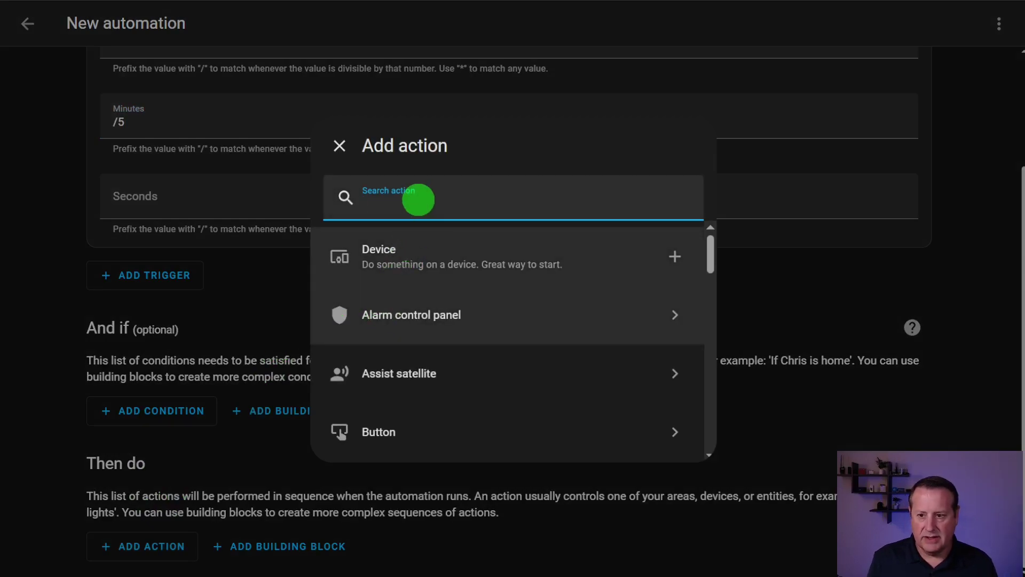
text(cme)
key(BackSpace)
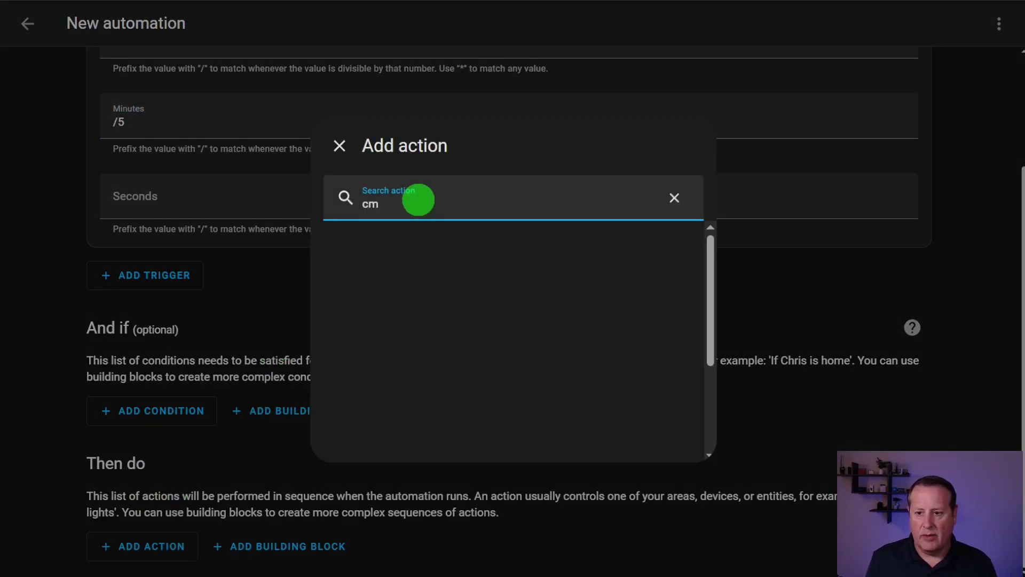
key(BackSpace)
text(amer)
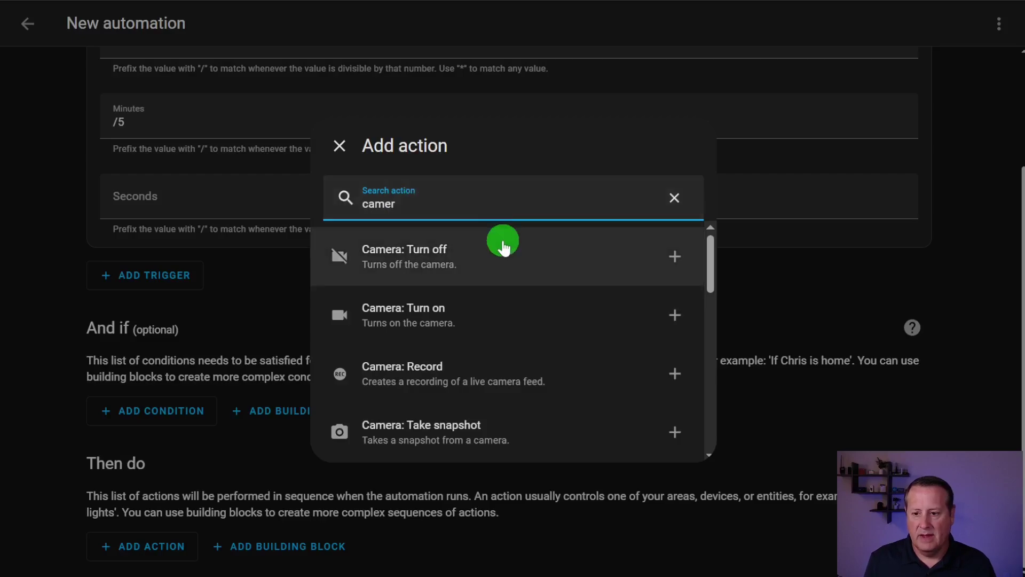
click(460, 441)
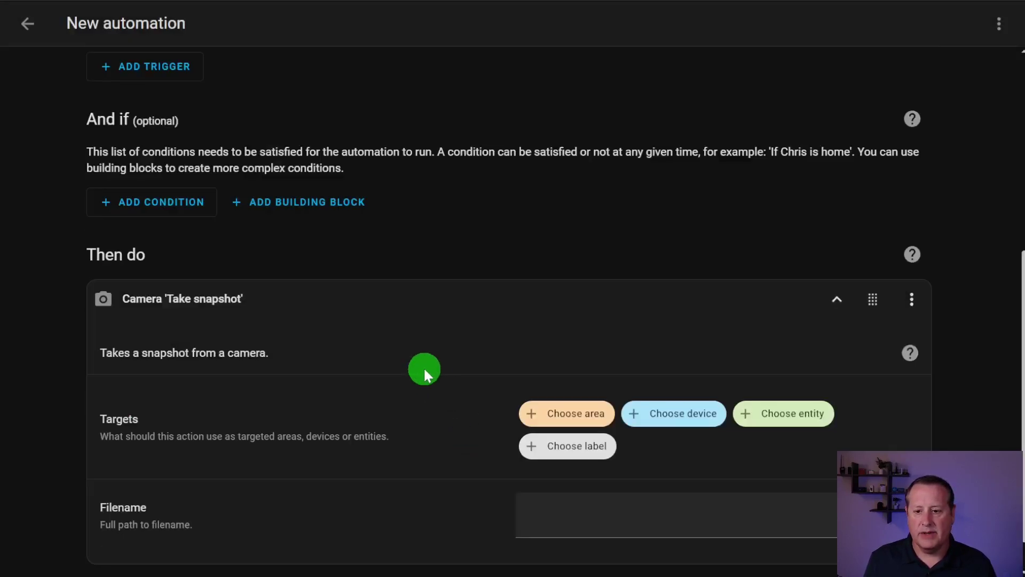
click(802, 414)
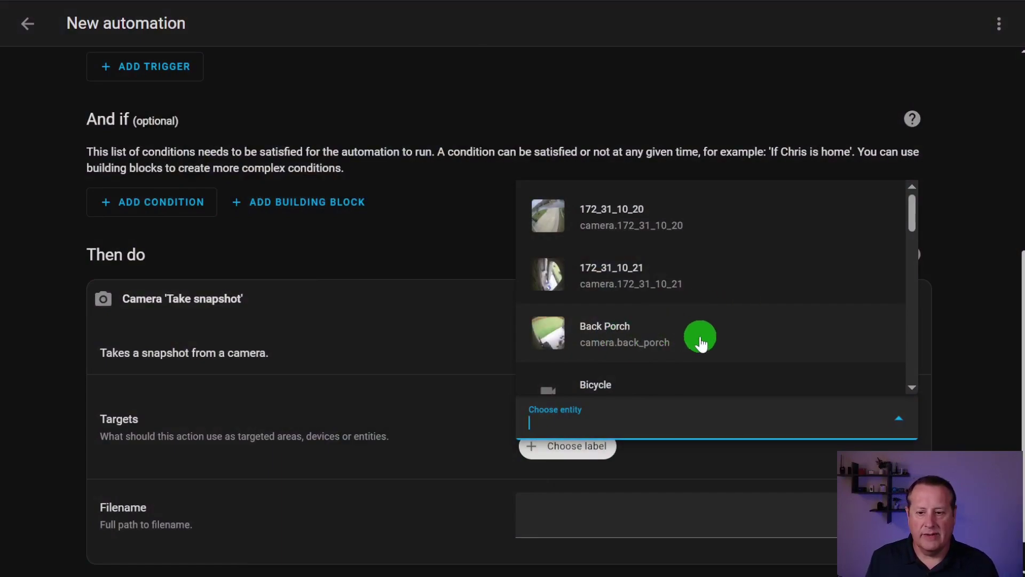
click(651, 337)
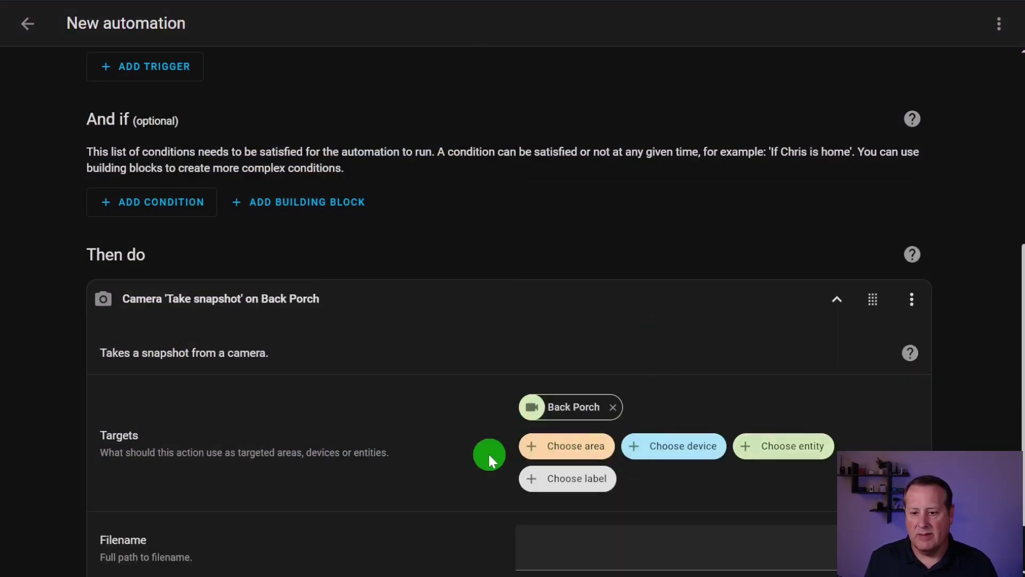
Try /config/www/ as the snapshot's filename path and clear the field again
scroll(488, 450, down, 2)
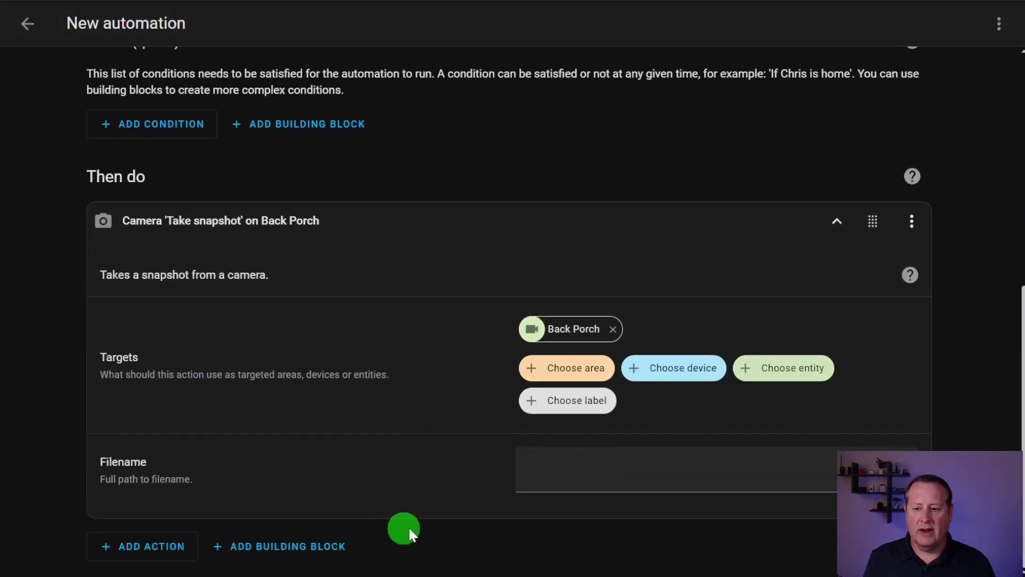
click(539, 487)
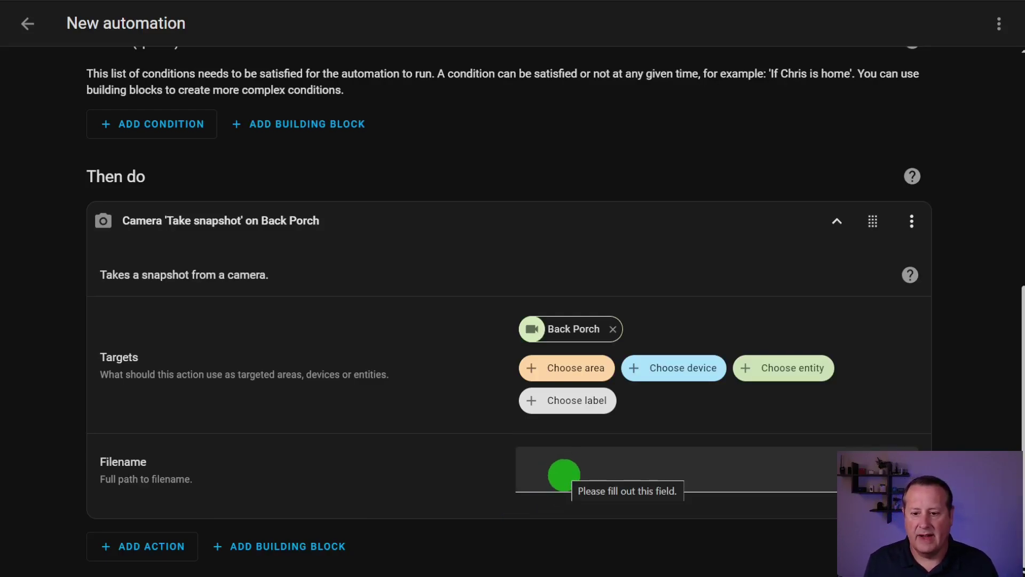
click(563, 473)
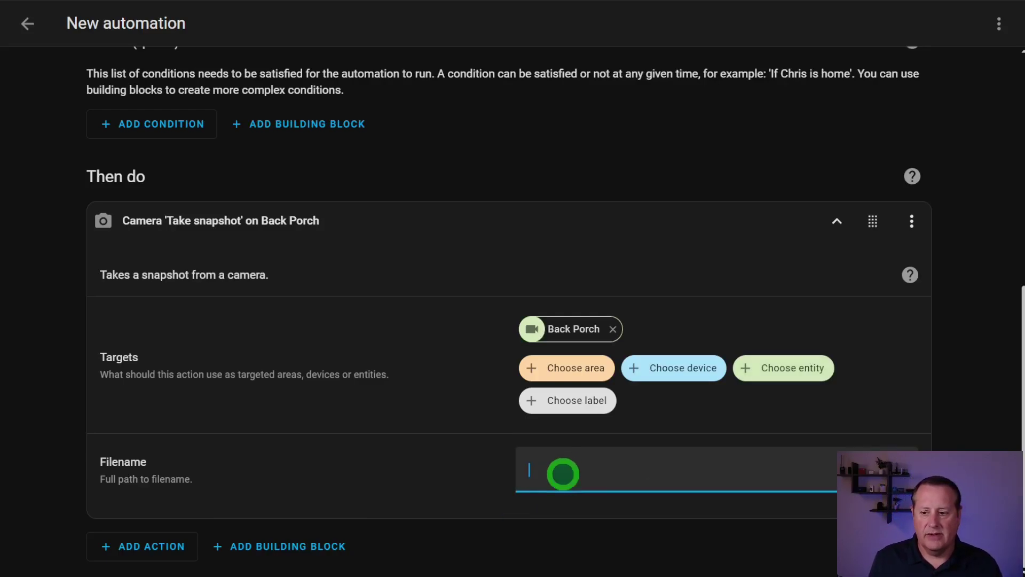
text(/)
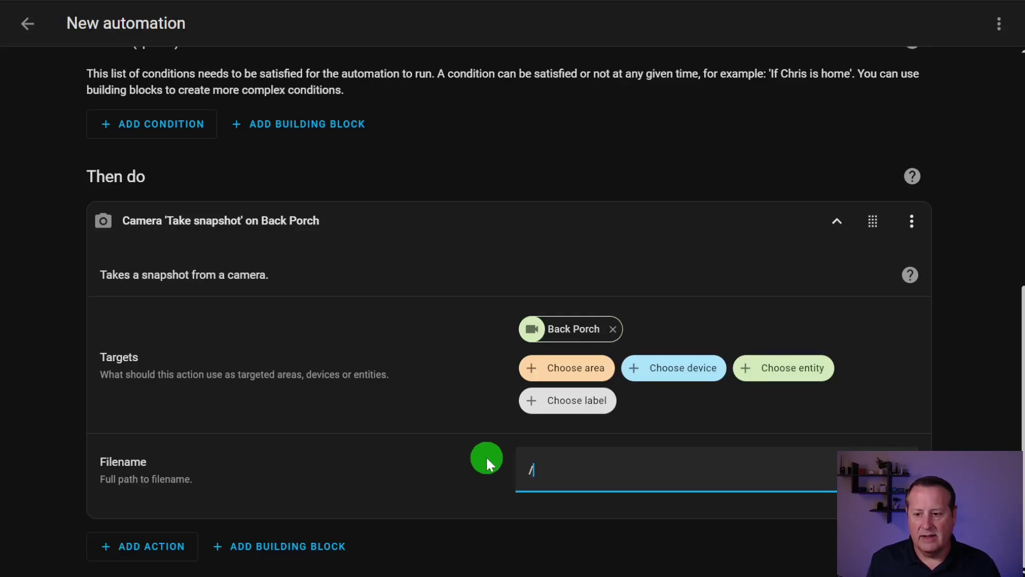
text(config/www/)
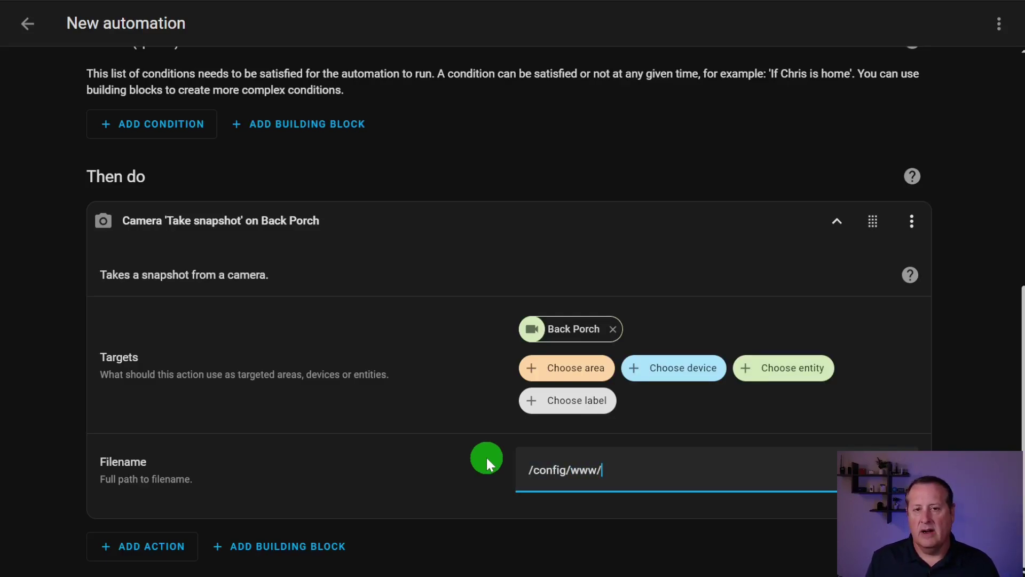
key(BackSpace)
key(BackSpace)
key(BackSpace)
key(BackSpace)
key(BackSpace)
key(BackSpace)
key(BackSpace)
key(BackSpace)
key(BackSpace)
key(BackSpace)
key(BackSpace)
key(BackSpace)
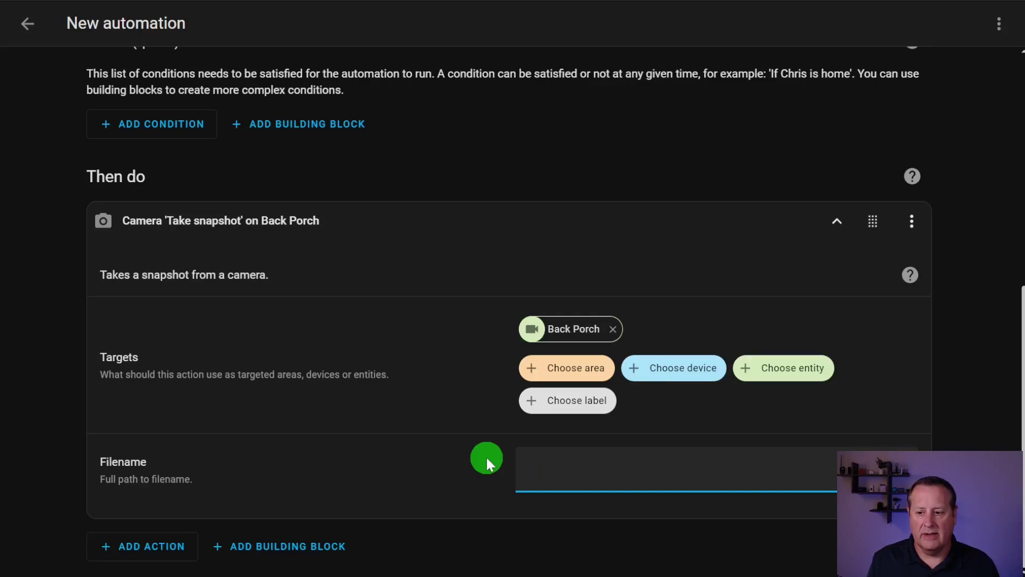
Enter /media/camera_snaps/ as the folder path in the snapshot action's filename
text(/med)
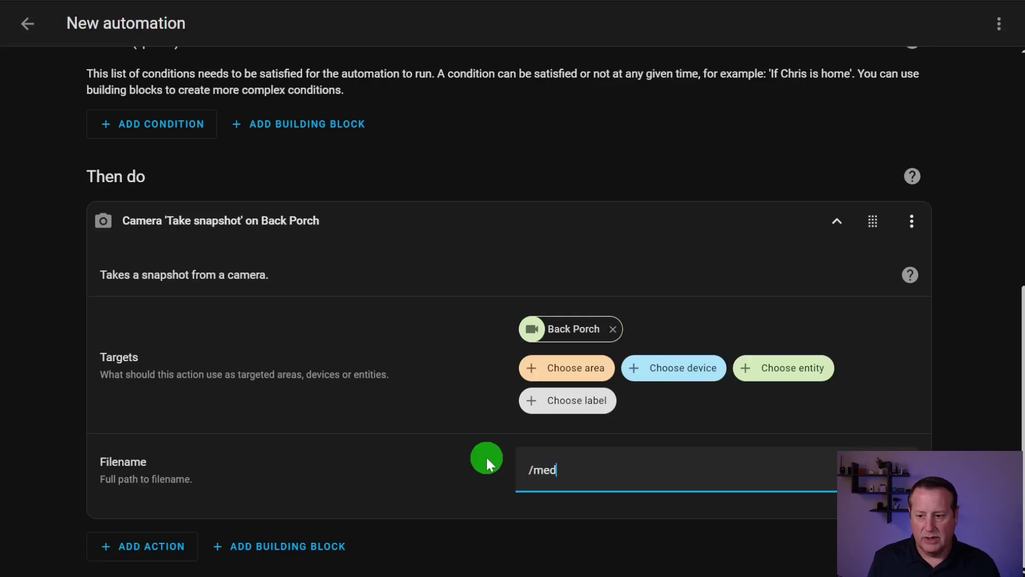
text(ia/)
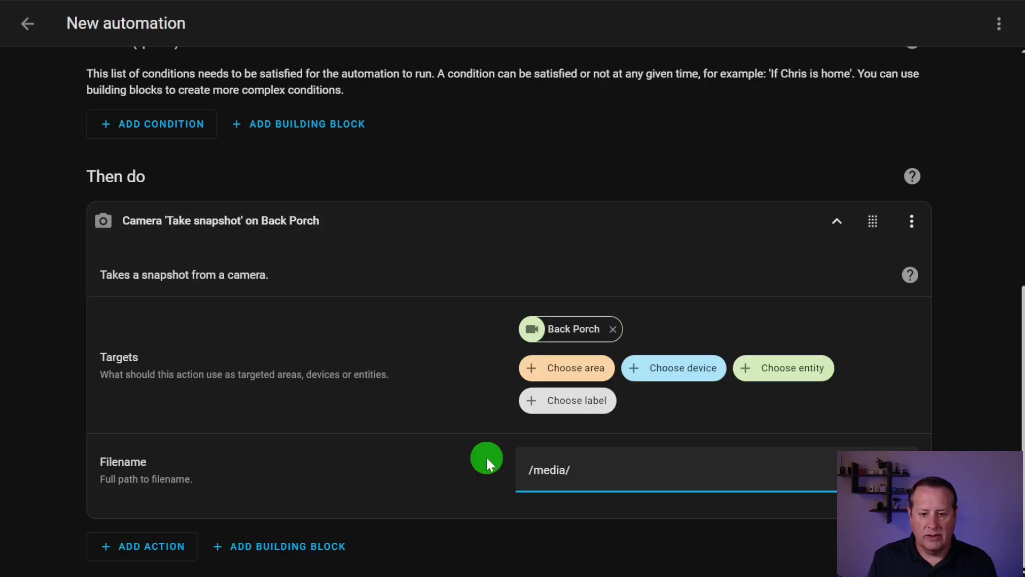
text(cam)
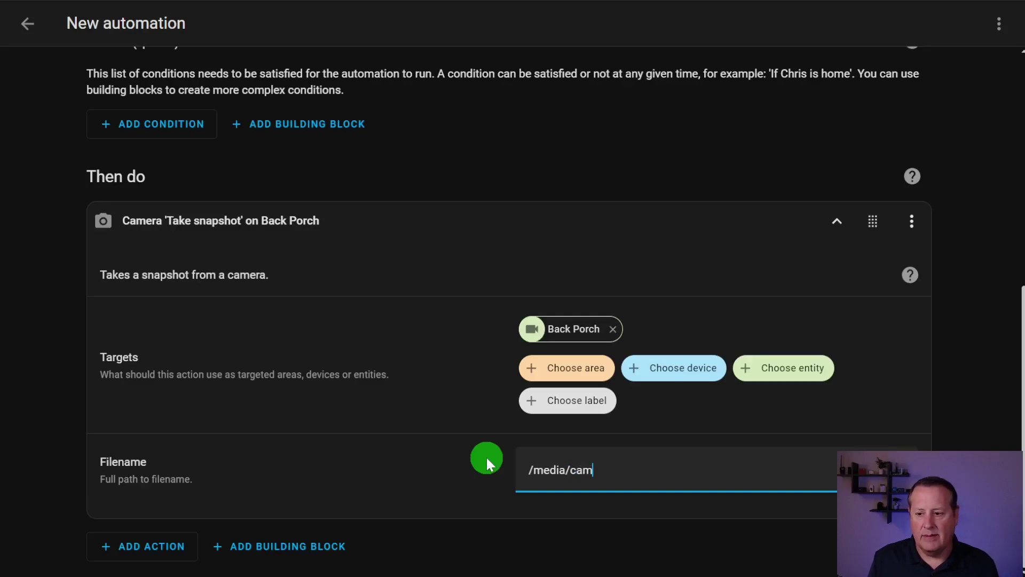
text(er)
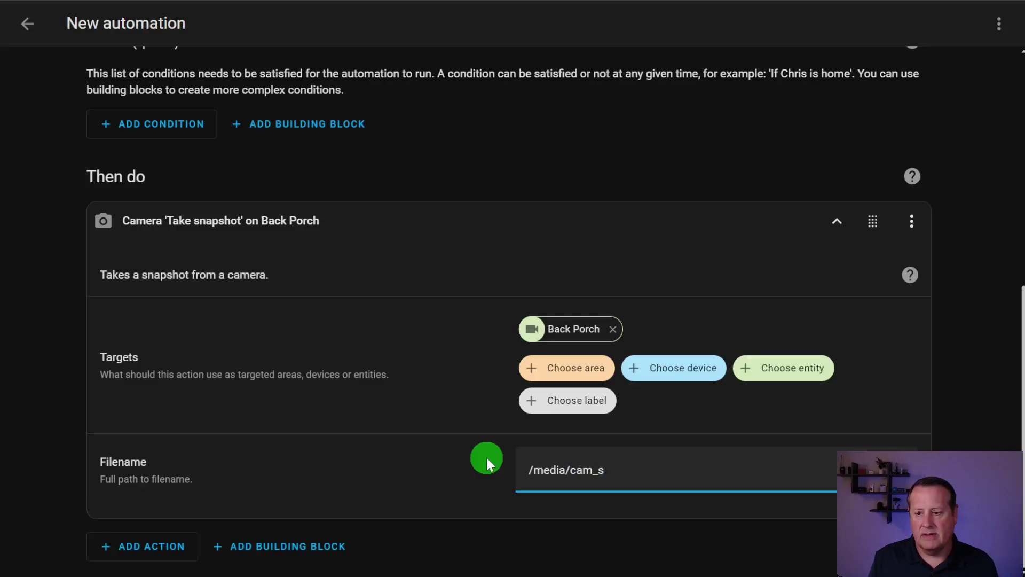
text(a_snaps/)
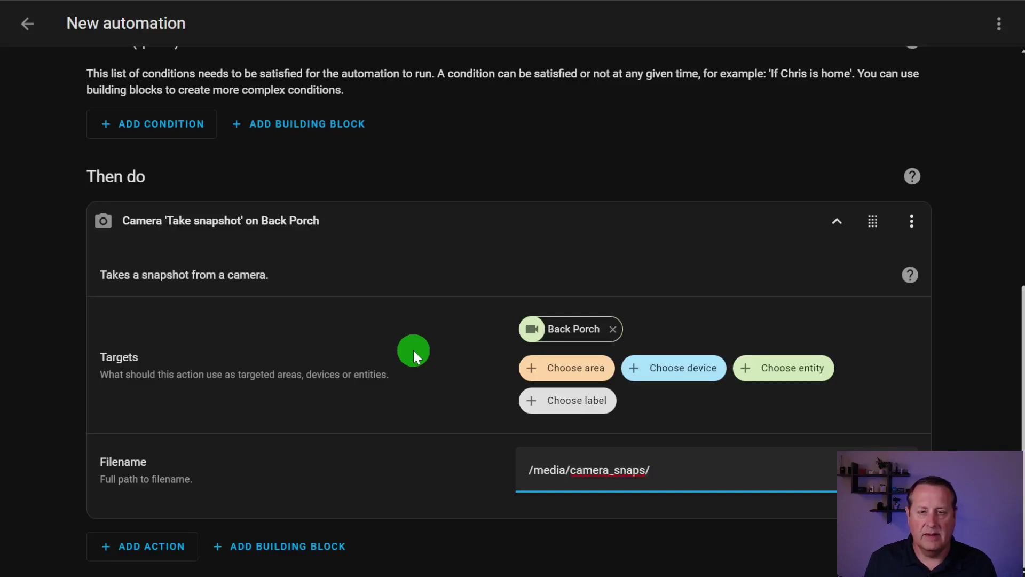
Change the folder path in the snapshot action's filename to /media/Synology_Documents/camera_snaps
click(696, 469)
key(BackSpace)
key(BackSpace)
key(BackSpace)
key(BackSpace)
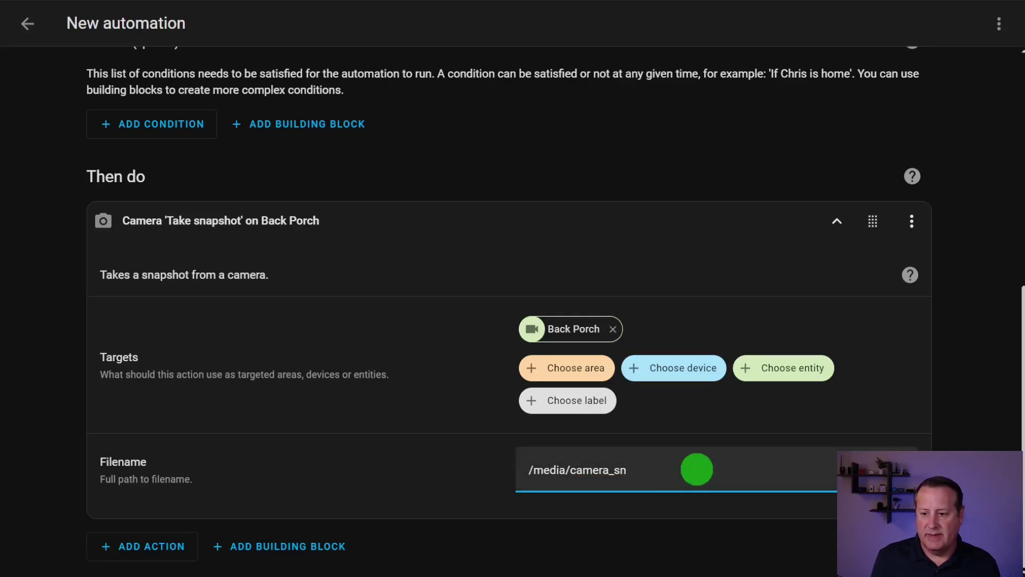
key(BackSpace)
key(BackSpace)
key(BackSpace)
key(BackSpace)
key(BackSpace)
key(BackSpace)
key(BackSpace)
text(Synology_Documents/)
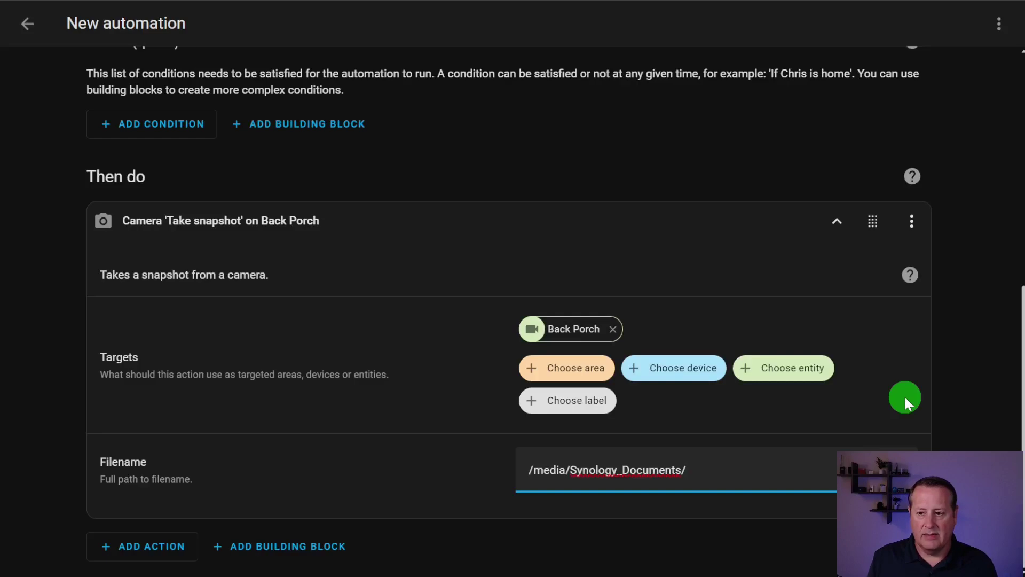
text(camera_snaps)
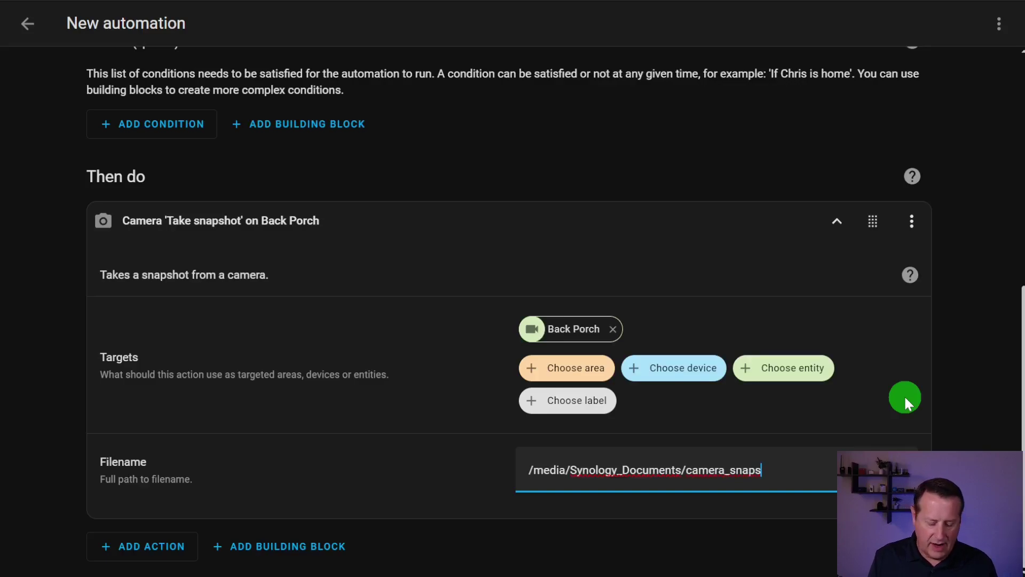
Append /backporch_ to the filename, followed by now() templates for year, month, day, hour and minute and the .jpg extension
text(/backpp)
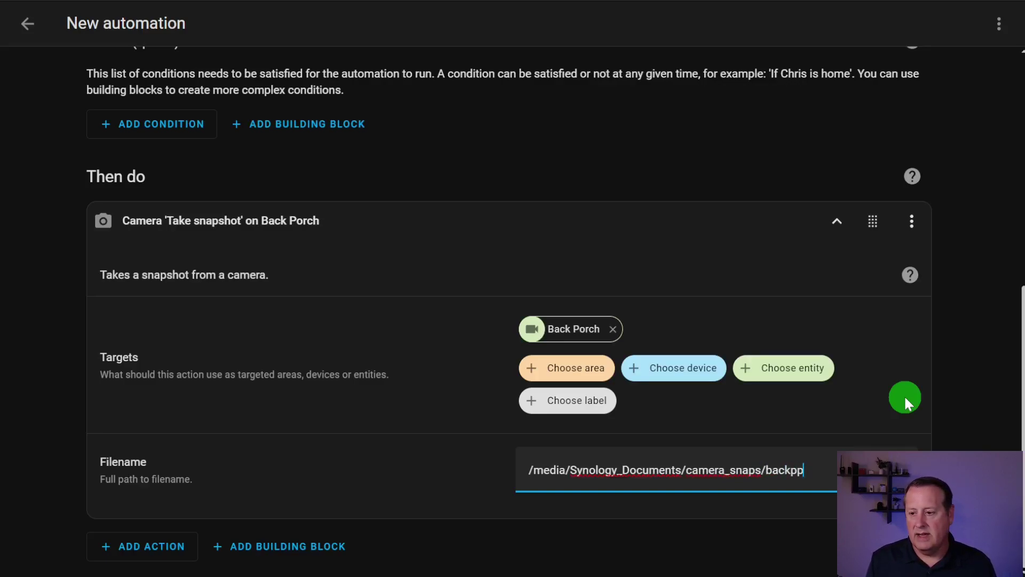
key(BackSpace)
text(orch_)
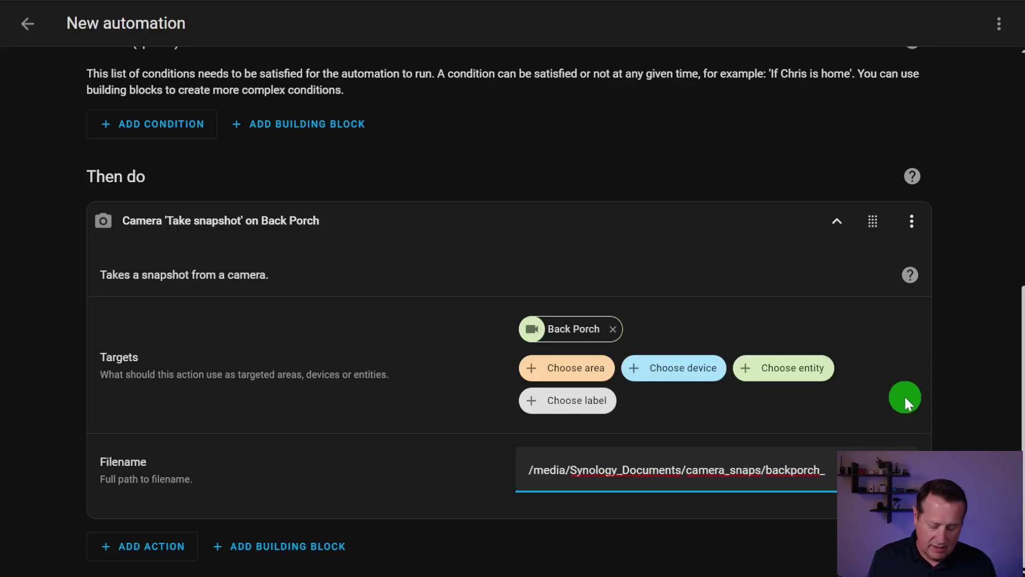
text({{)
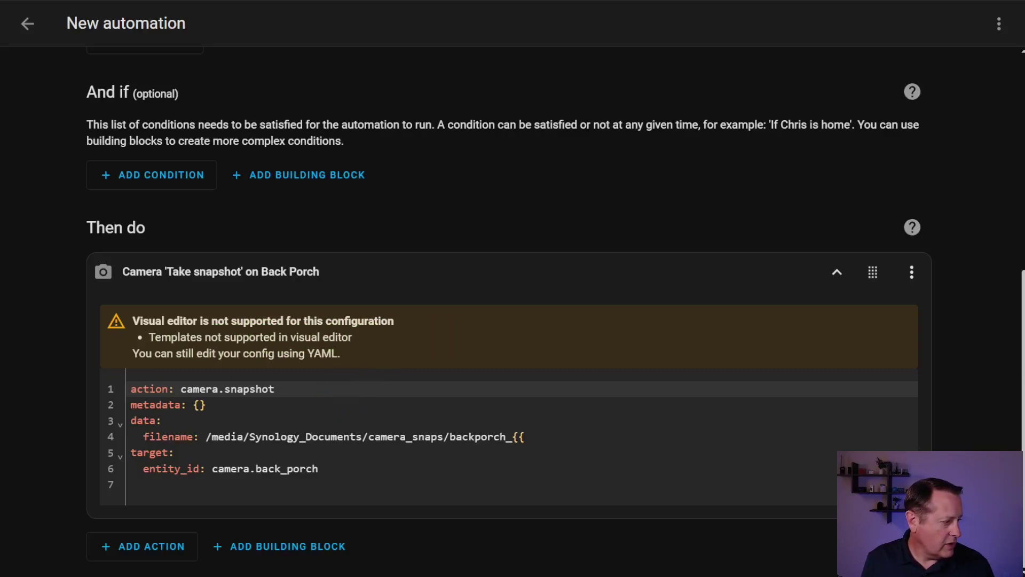
text(now ().year }}{{ now ().month }}{{ now().day }}{{ now ().hour }}{{ now ().minute }}.jpg)
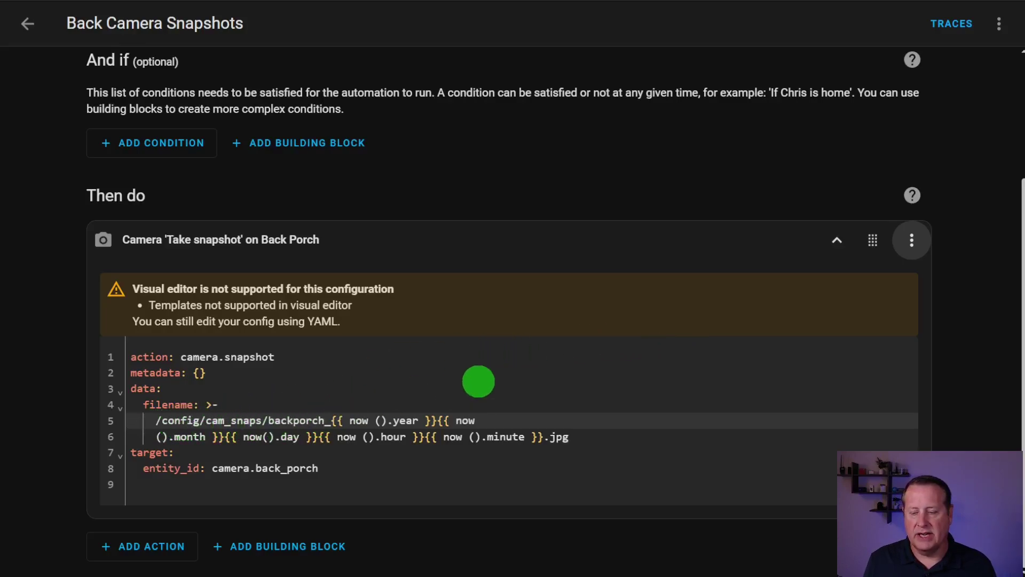
Test-run the snapshot action with the /config/cam_snaps/ path and review allowlist_external_dirs of configuration.yaml in VS Code
click(911, 240)
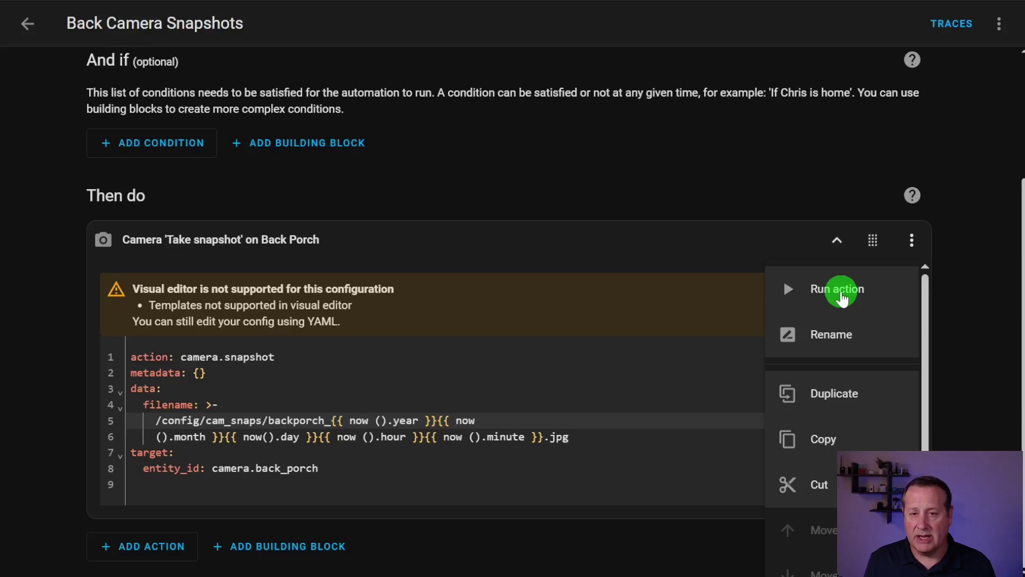
click(840, 291)
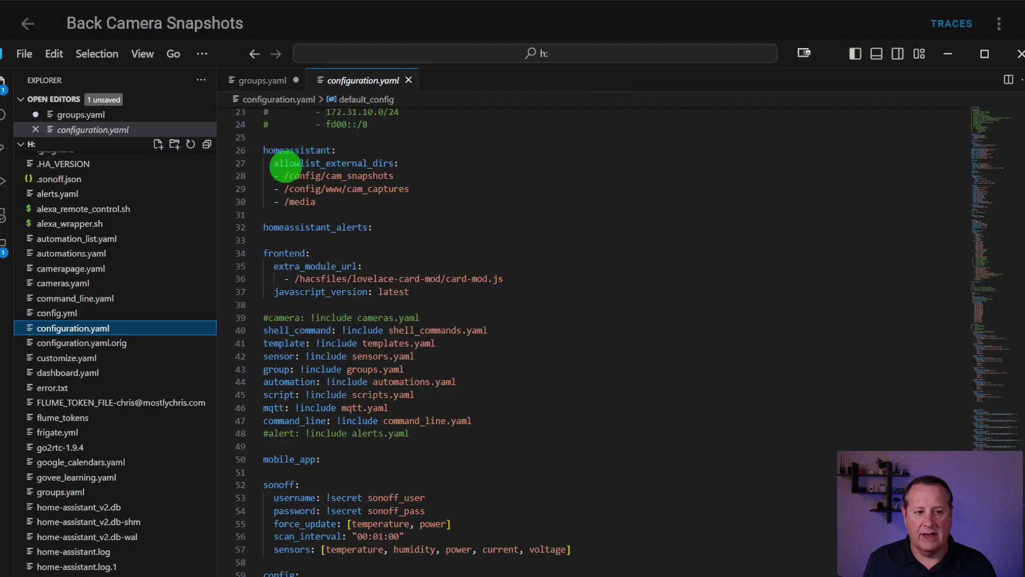
key(ctrl+equal)
key(ctrl+equal)
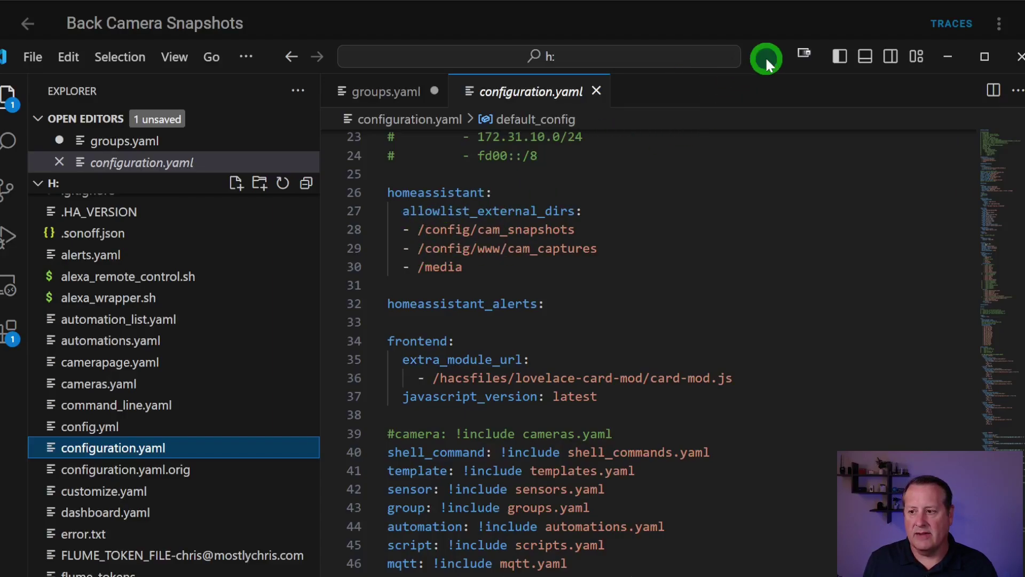
click(955, 56)
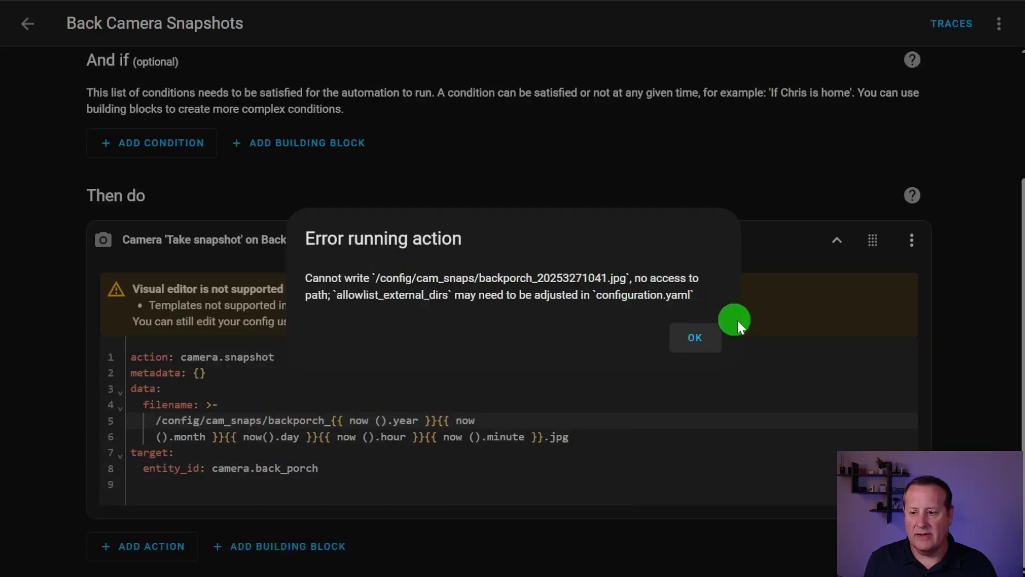
click(700, 338)
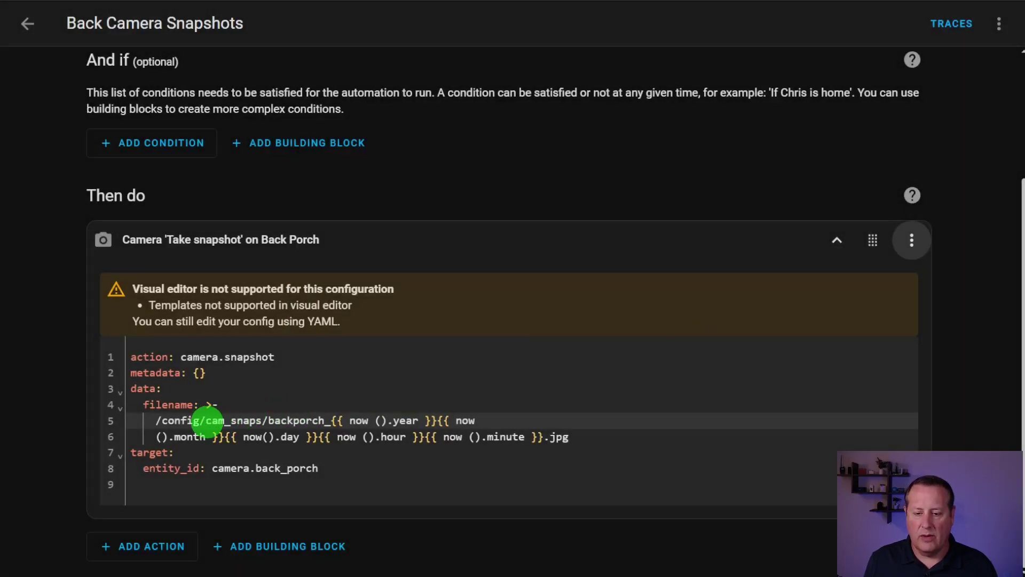
Change the snapshot filename's folder to /media/Synology_Documents/camera_snaps/ in the YAML and run the action again
click(208, 420)
text(media/Synology_Documents/camera)
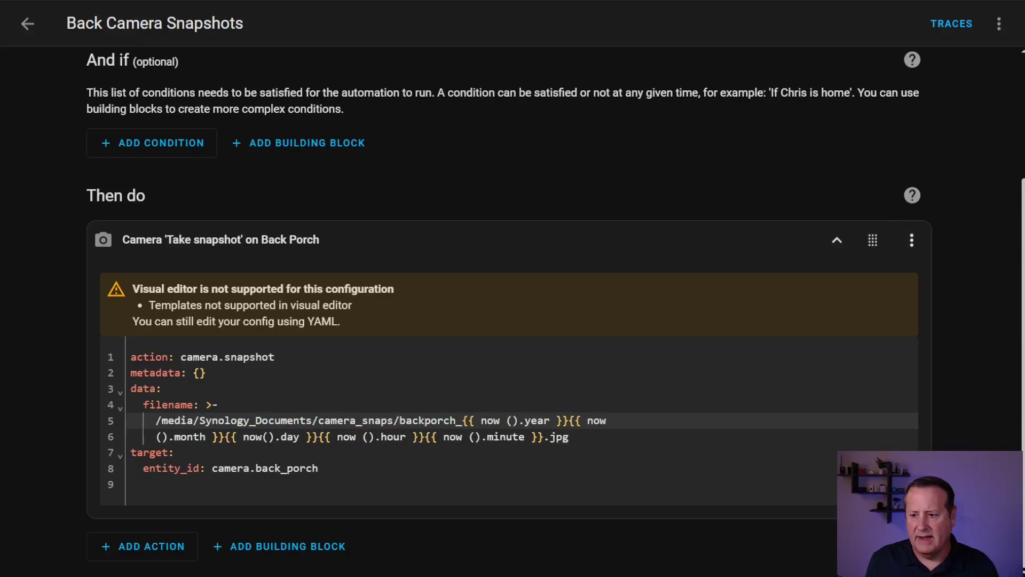
click(911, 240)
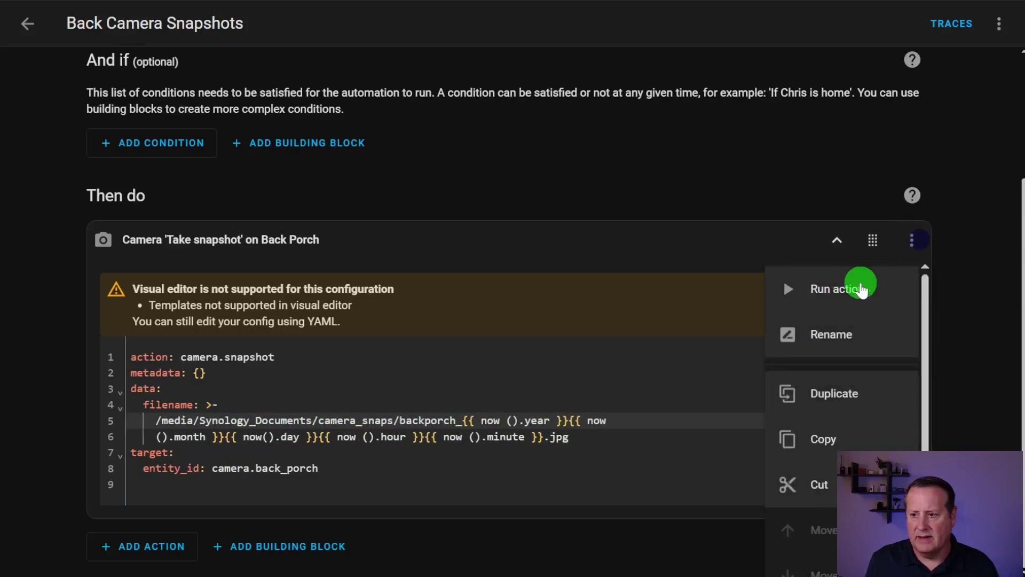
click(855, 291)
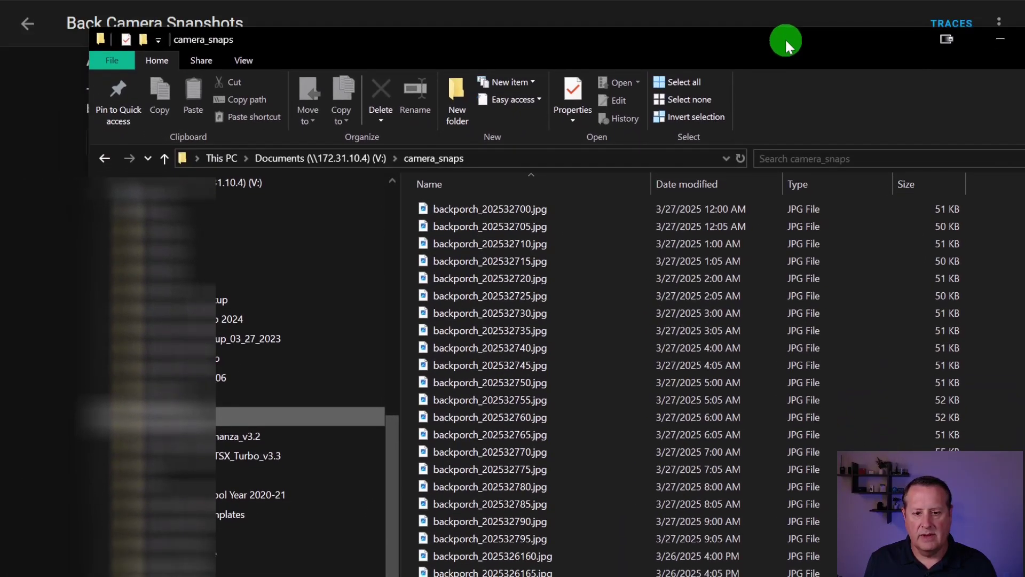
Look through the snapshot files in the camera_snaps network folder in File Explorer and open backporch_2025327540.jpg
scroll(541, 217, down, 20)
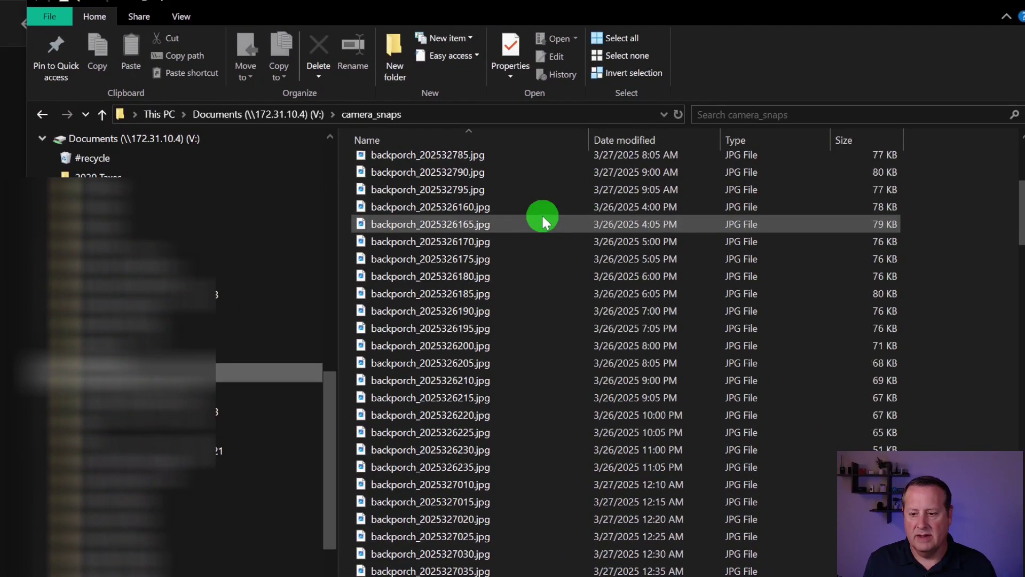
scroll(541, 216, down, 20)
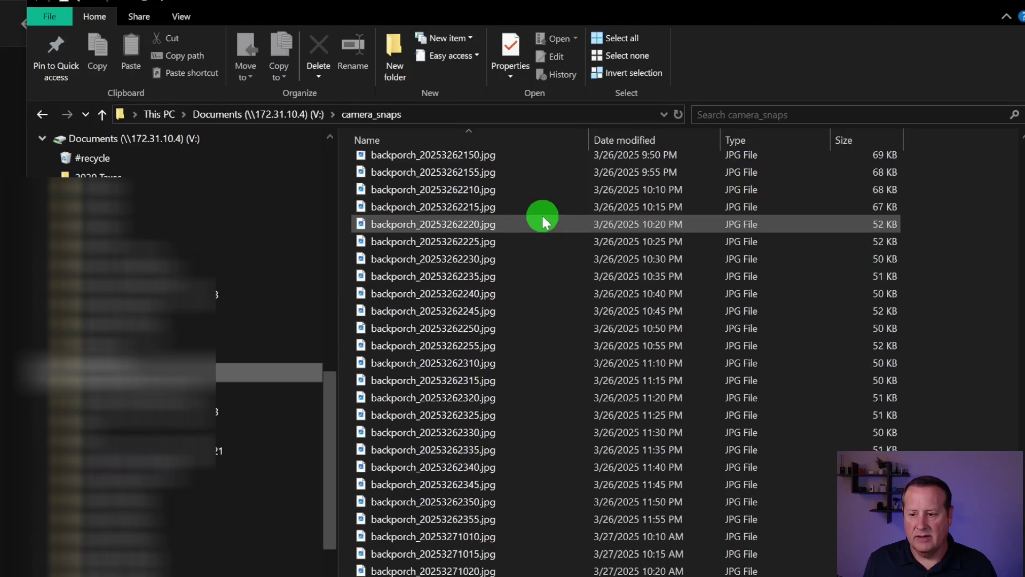
scroll(541, 216, up, 20)
scroll(541, 215, down, 20)
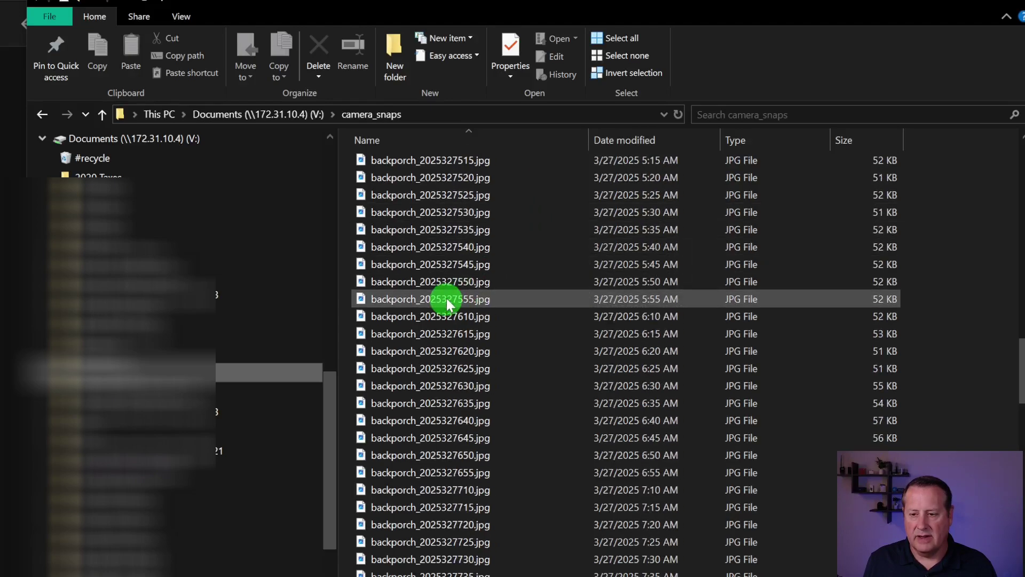
click(462, 246)
double_click(462, 247)
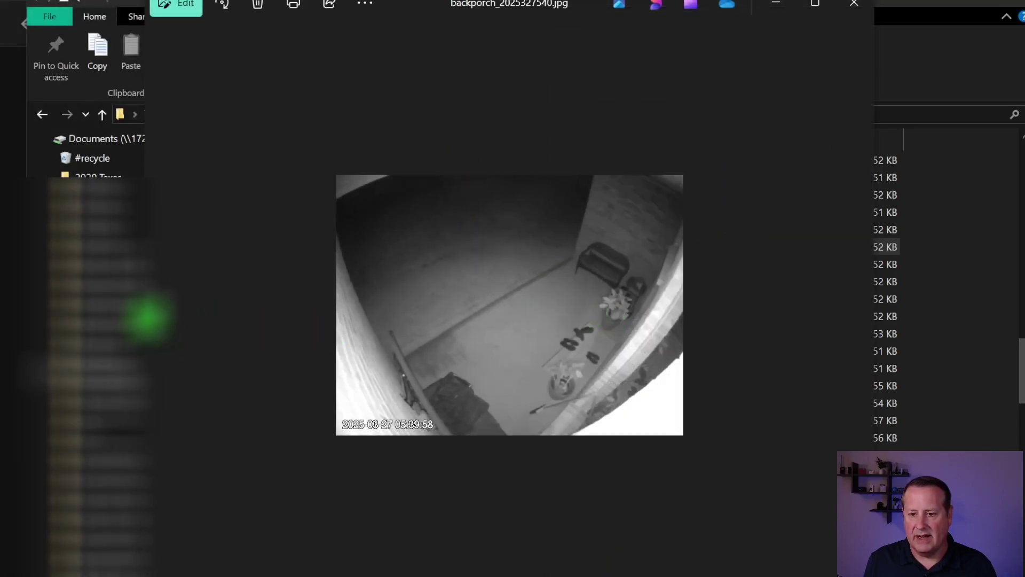
Step back through the earlier back porch snapshots to backporch_2025326180.jpg and close the image viewer
click(160, 307)
click(160, 307)
click(160, 306)
click(159, 307)
click(159, 307)
click(159, 307)
click(159, 307)
click(159, 307)
click(159, 307)
click(159, 307)
click(159, 307)
click(159, 307)
click(159, 307)
click(160, 307)
click(159, 307)
click(159, 306)
click(159, 307)
click(160, 307)
click(159, 307)
click(159, 307)
click(159, 307)
click(159, 307)
click(159, 307)
click(159, 307)
click(159, 307)
click(159, 306)
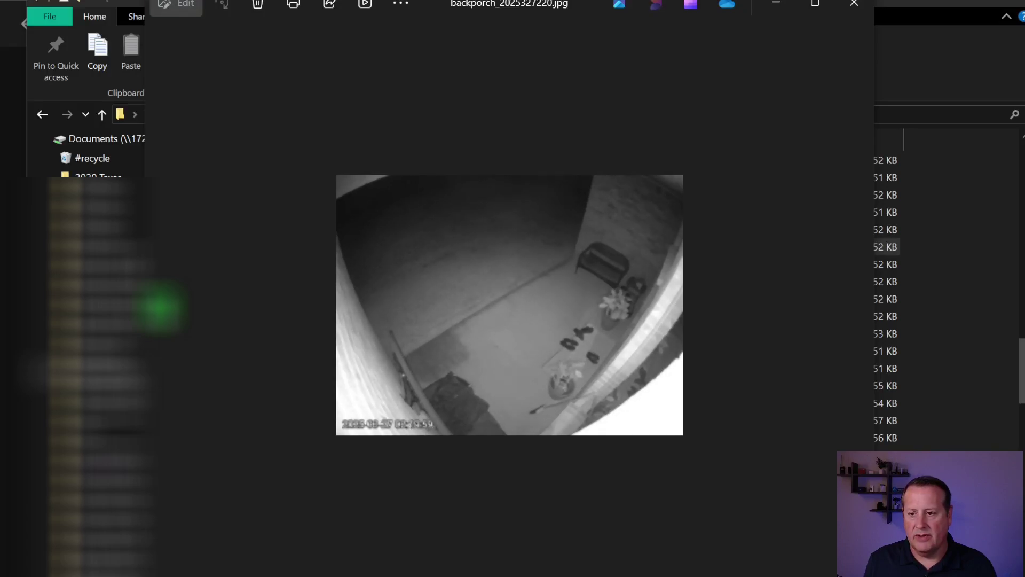
click(160, 307)
click(159, 307)
click(159, 307)
click(159, 307)
click(159, 307)
click(159, 307)
click(159, 307)
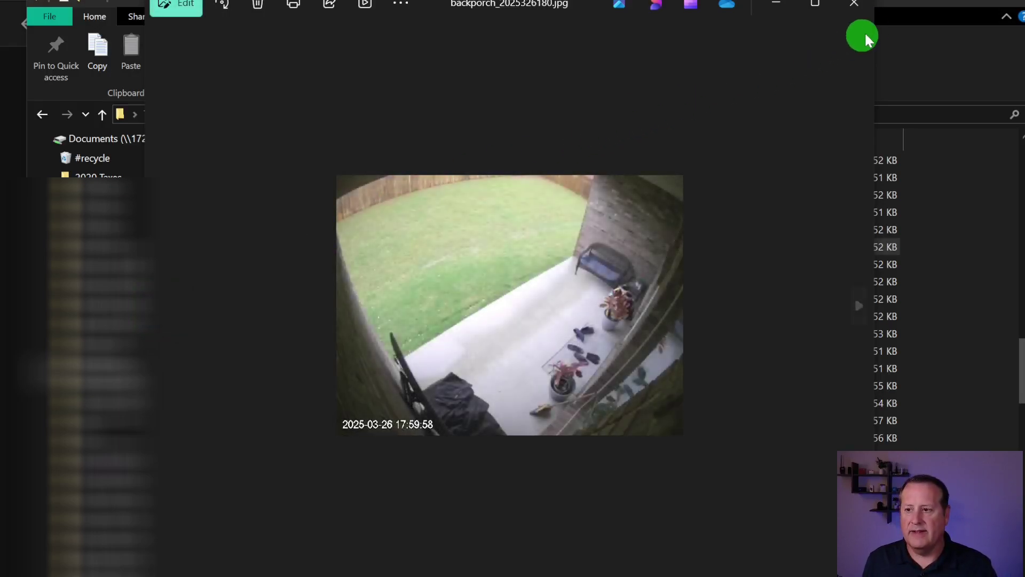
click(853, 6)
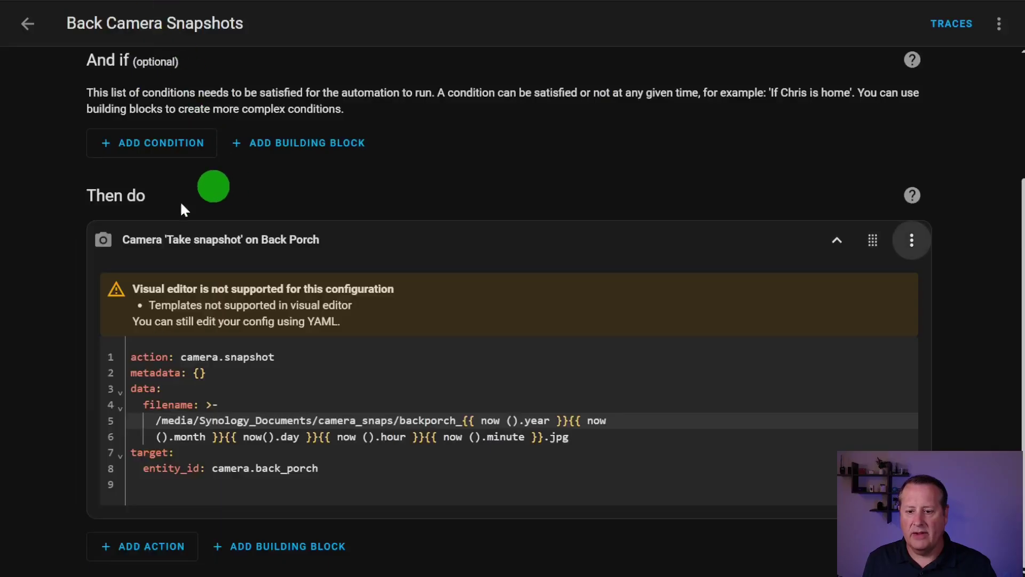
Review the automation's five-minute trigger and snapshot action in Home Assistant, and go to the Storage settings page by command search
scroll(153, 354, up, 3)
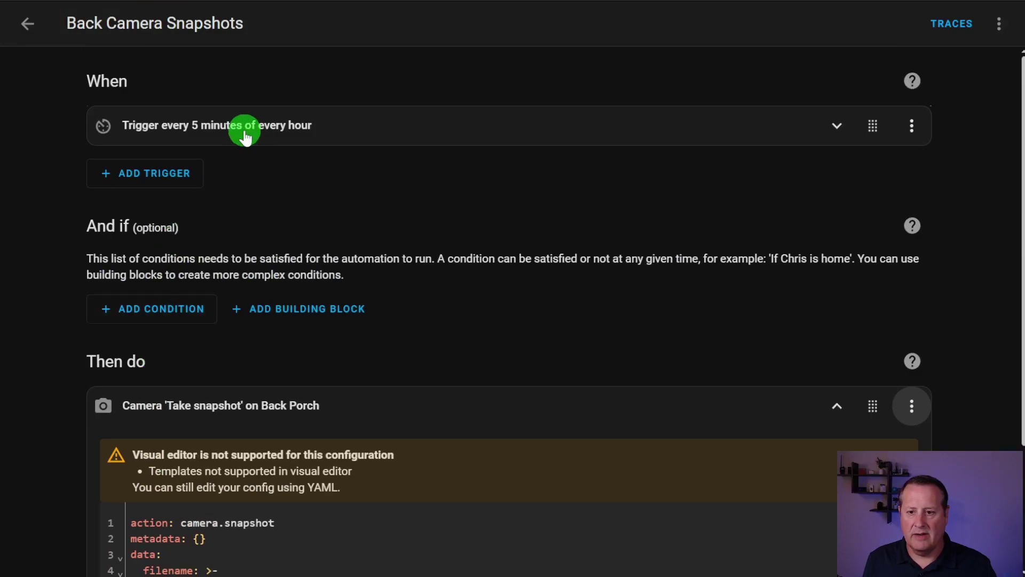
scroll(212, 296, down, 3)
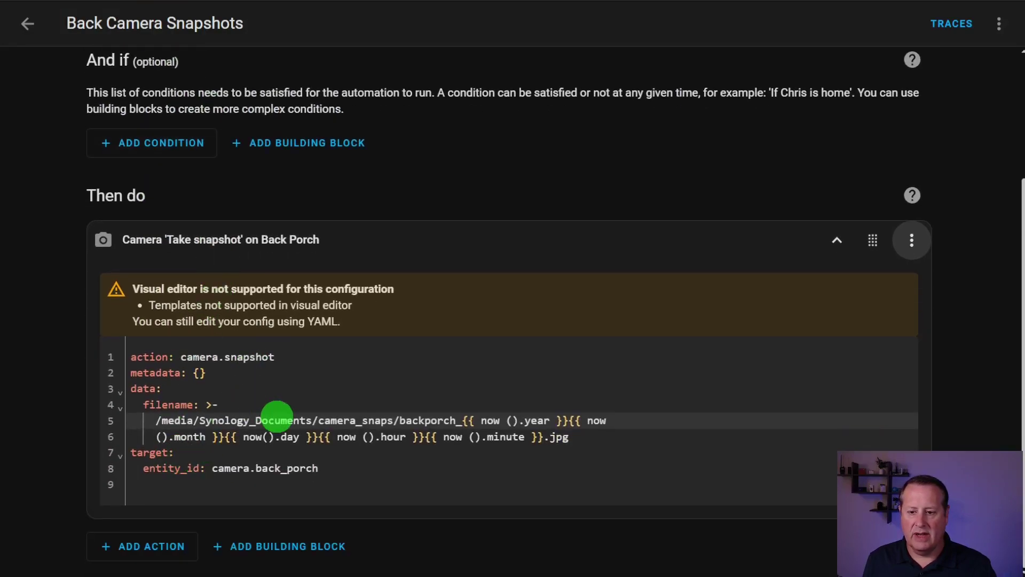
text(c)
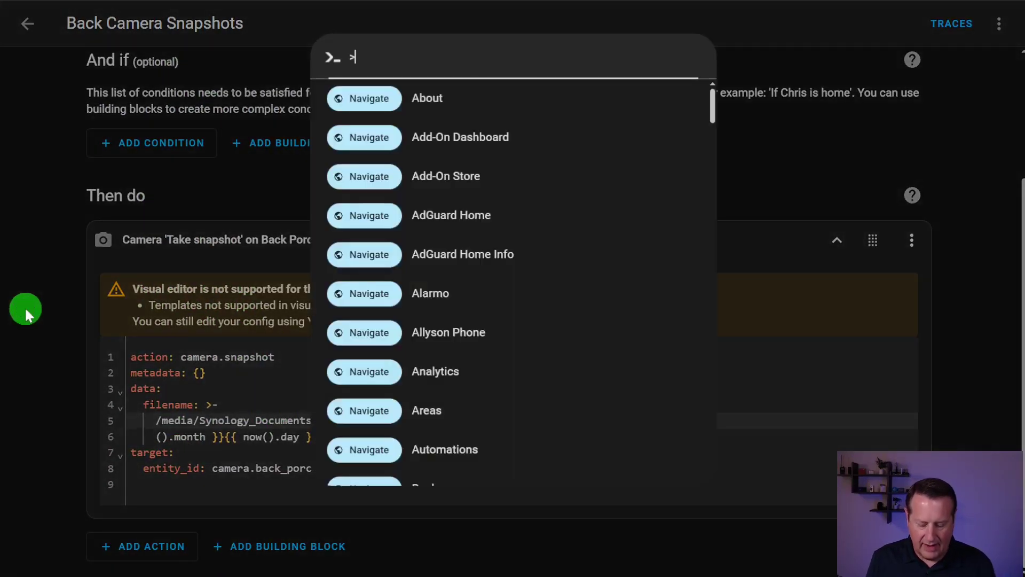
text(net)
key(Down)
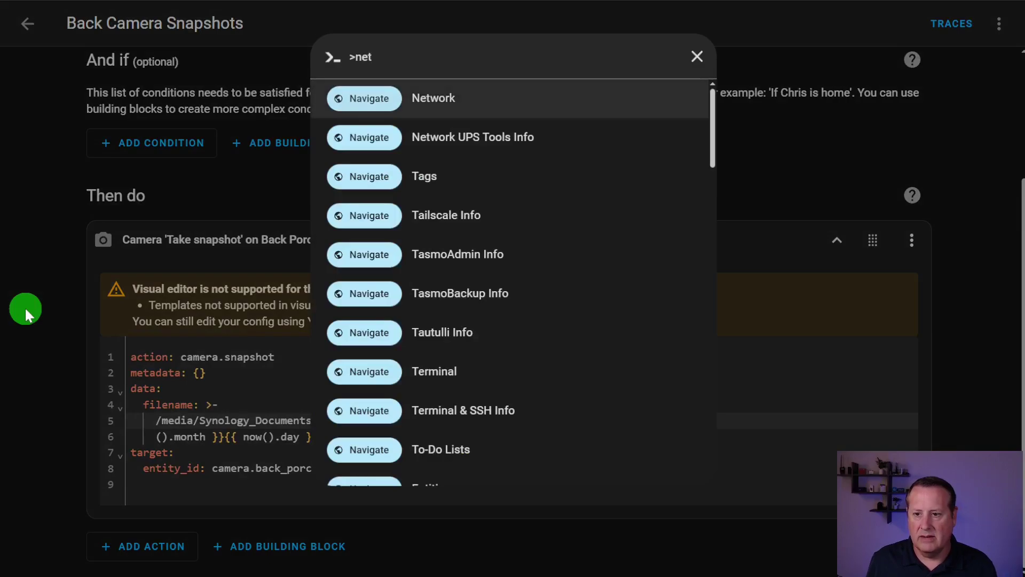
key(BackSpace)
key(BackSpace)
key(BackSpace)
text(st)
key(Down)
key(Down)
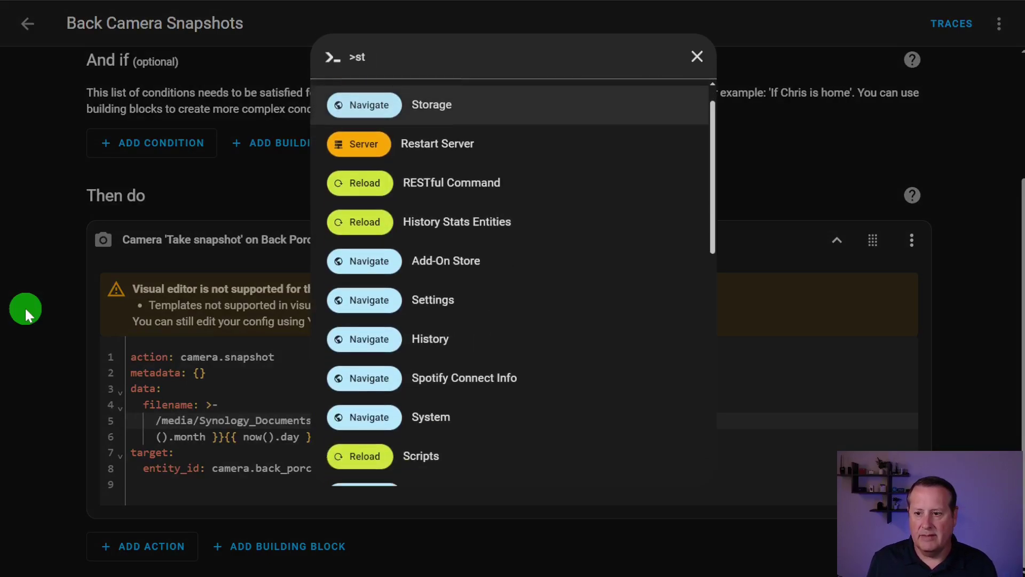
key(Return)
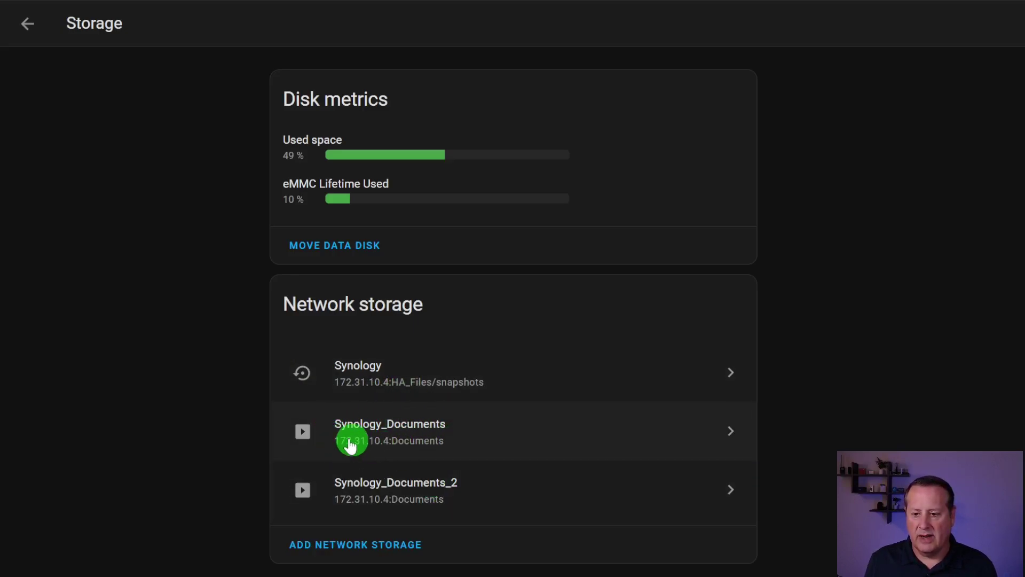
Examine the usage, server, protocol and remote share settings of the Synology_Documents network storage and close them without changes
click(377, 428)
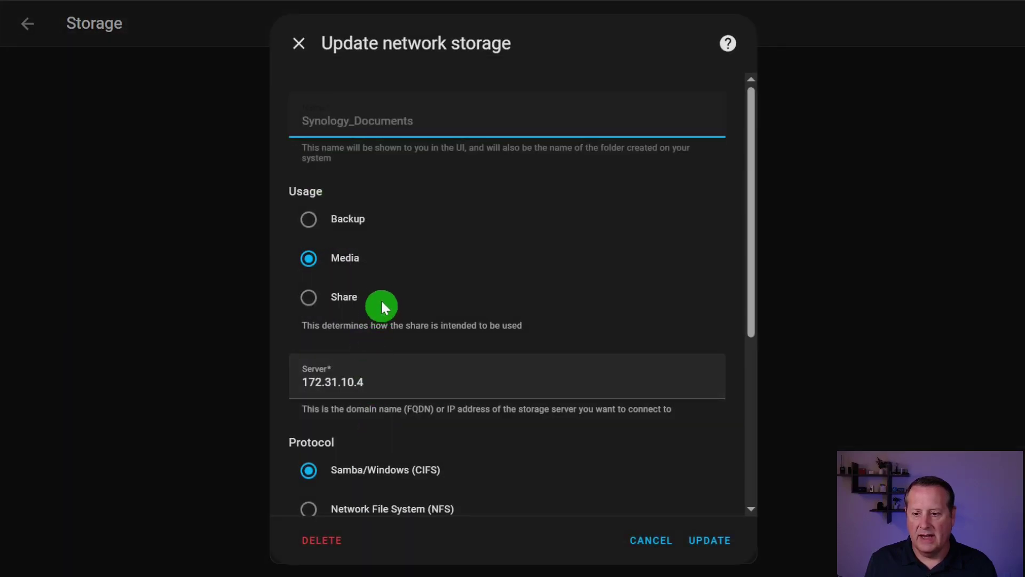
scroll(381, 303, down, 3)
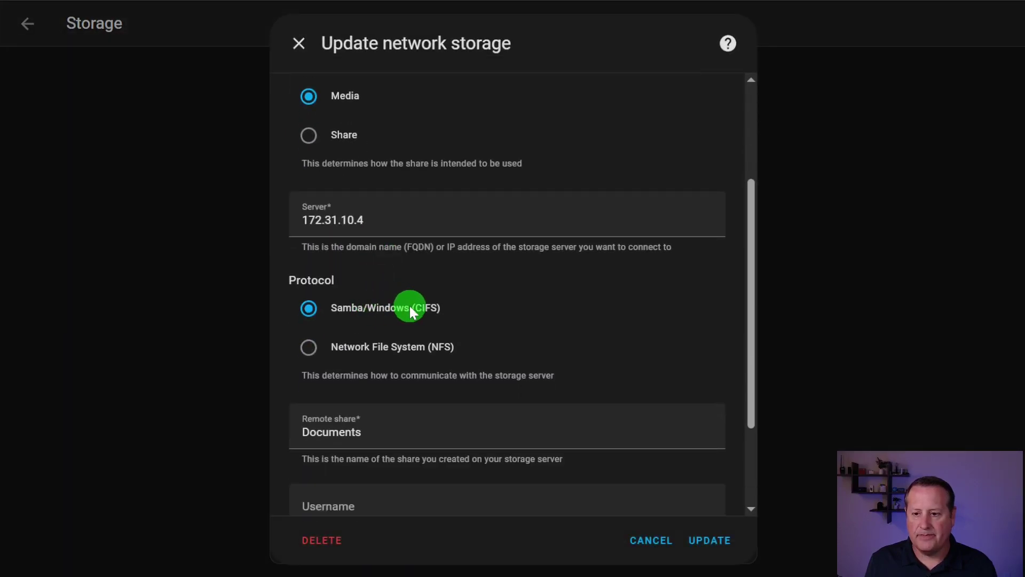
scroll(408, 306, up, 3)
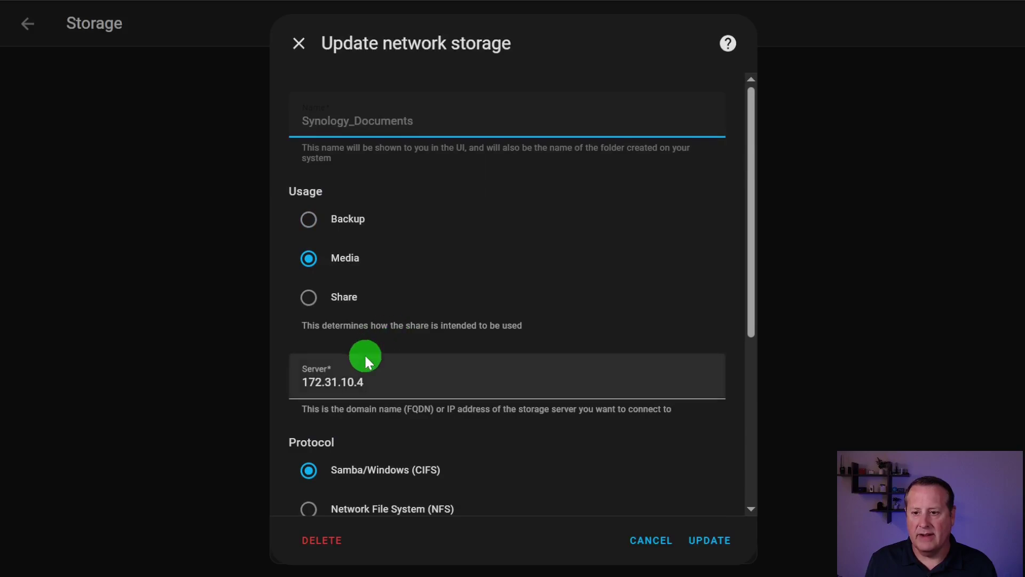
scroll(366, 356, down, 3)
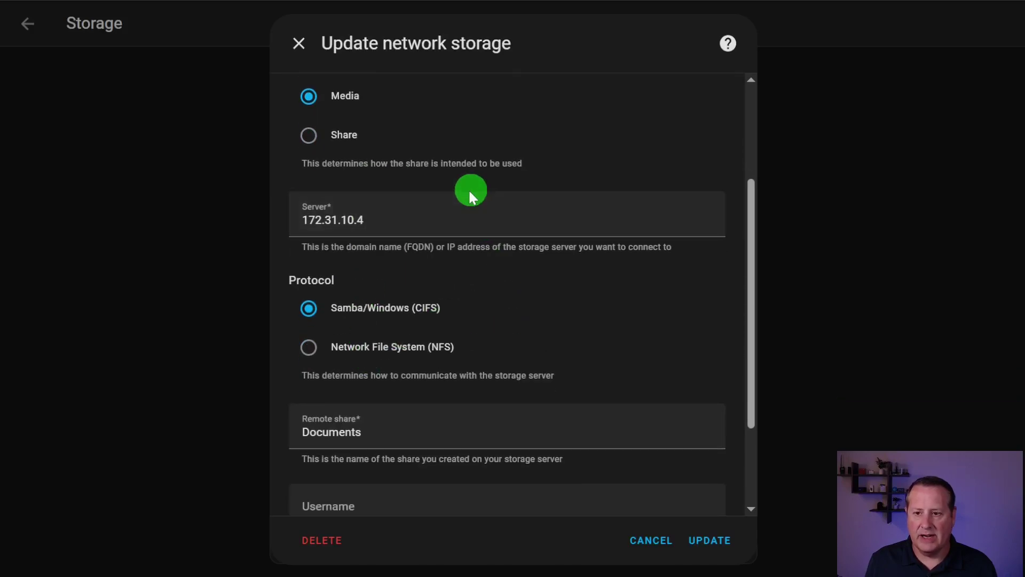
click(297, 53)
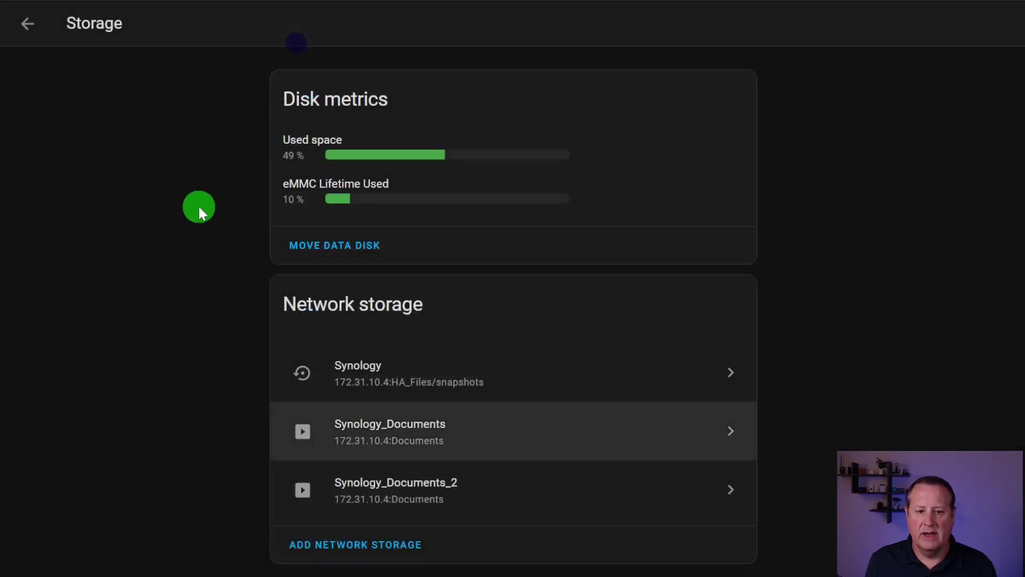